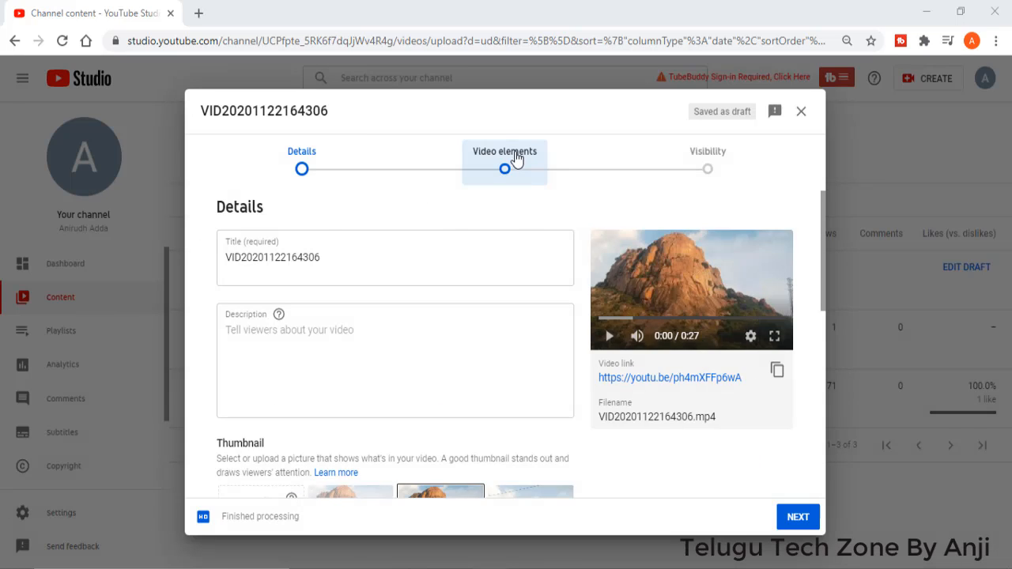
Step: Add an end screen to the draft video using the template with 1 video, 1 playlist and 1 subscribe element
left_click(515, 159)
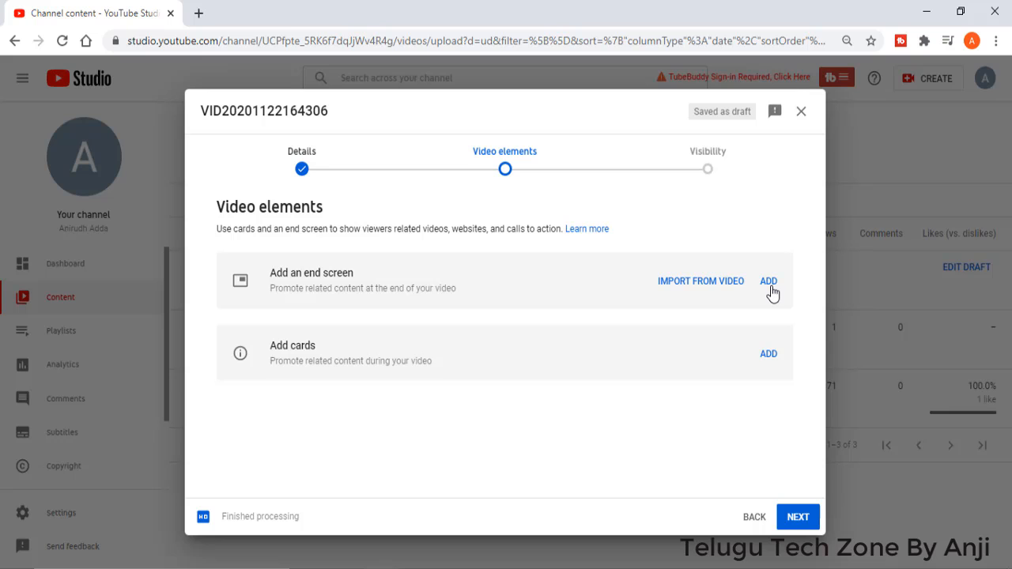
left_click(769, 287)
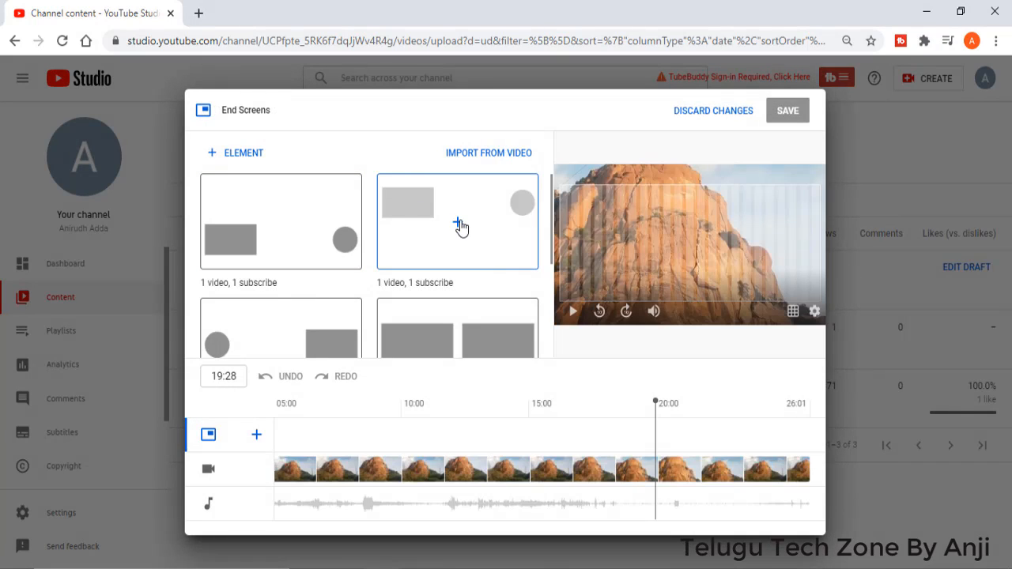
scroll(463, 244, "down", 1)
scroll(288, 273, "up", 1)
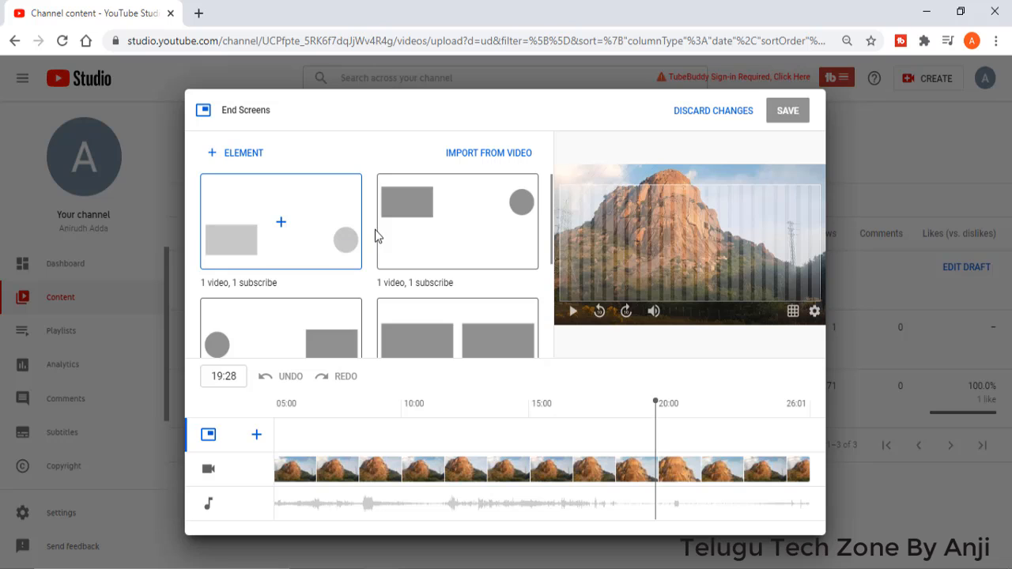
scroll(380, 262, "down", 1)
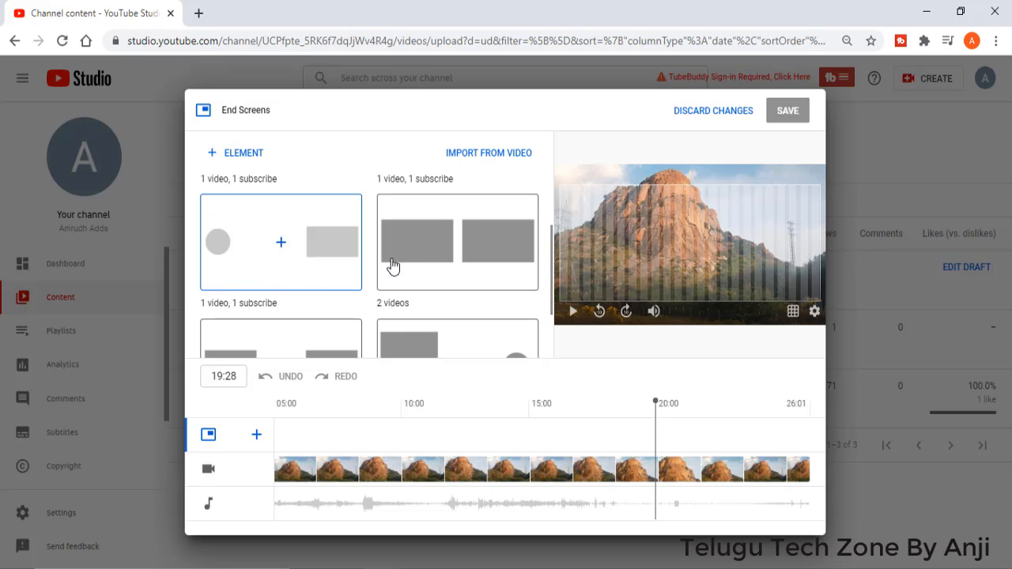
scroll(458, 260, "down", 1)
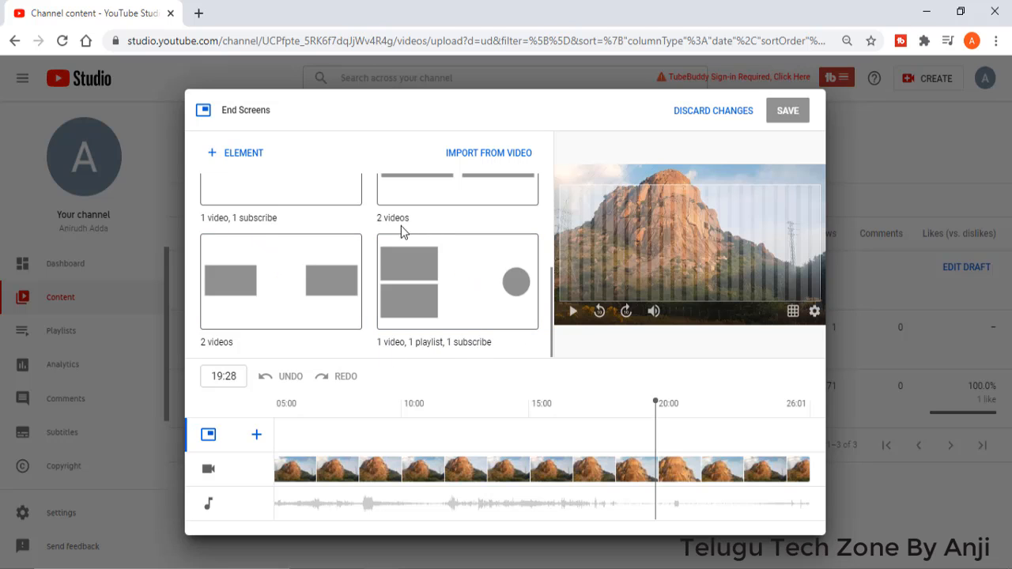
scroll(256, 235, "up", 2)
scroll(300, 266, "down", 2)
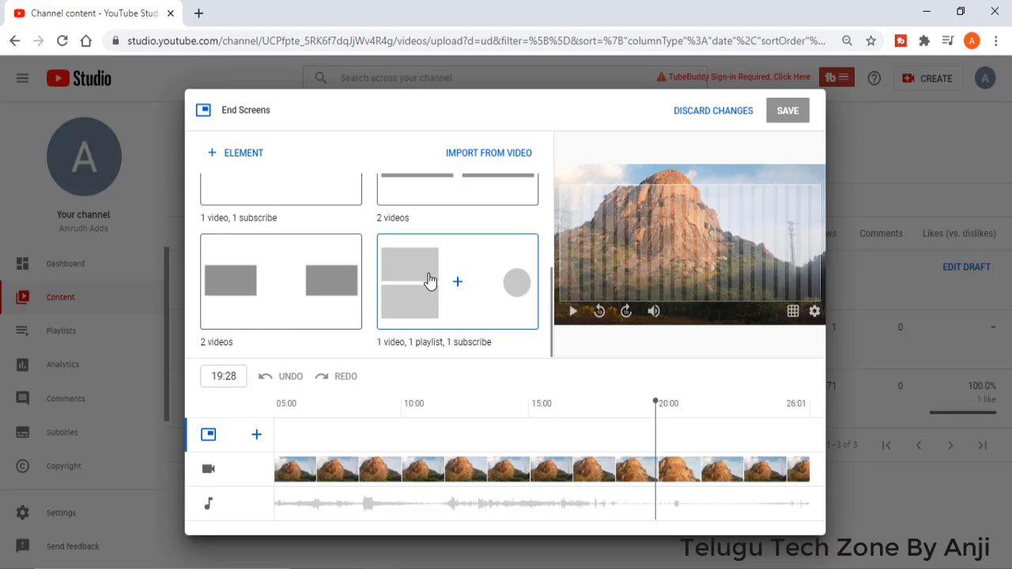
left_click(431, 320)
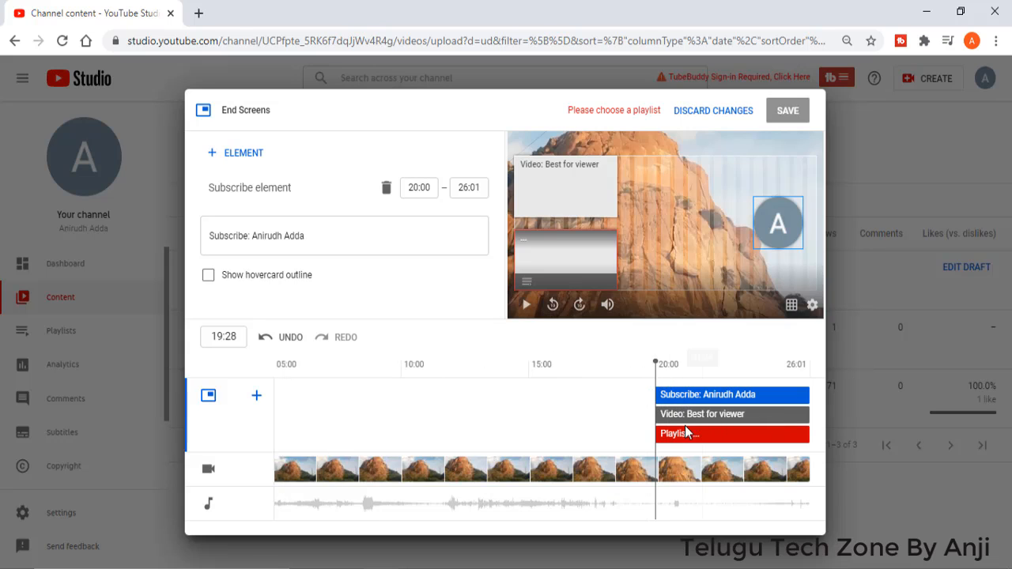
left_click(556, 189)
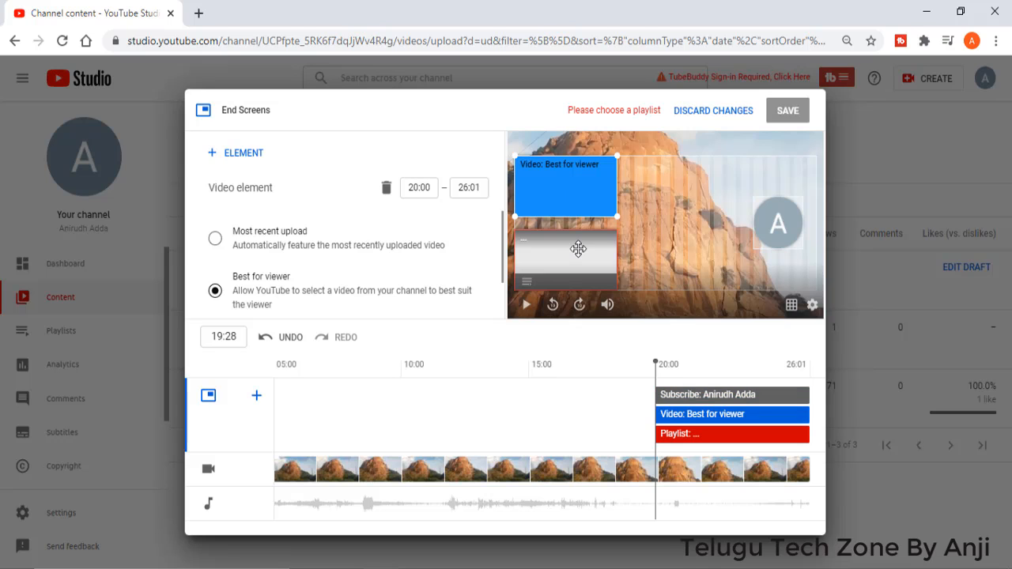
left_click(577, 251)
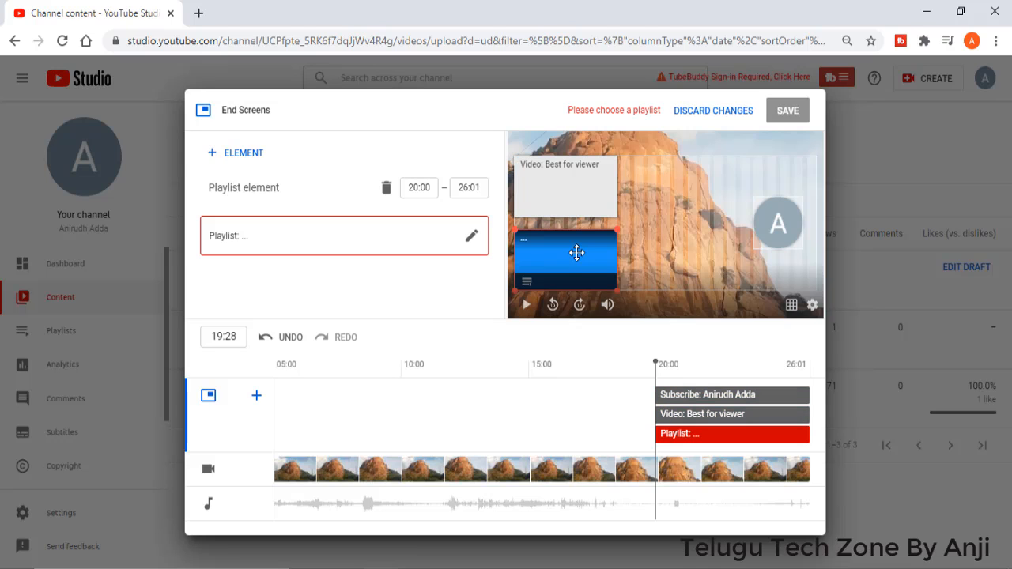
left_click(583, 199)
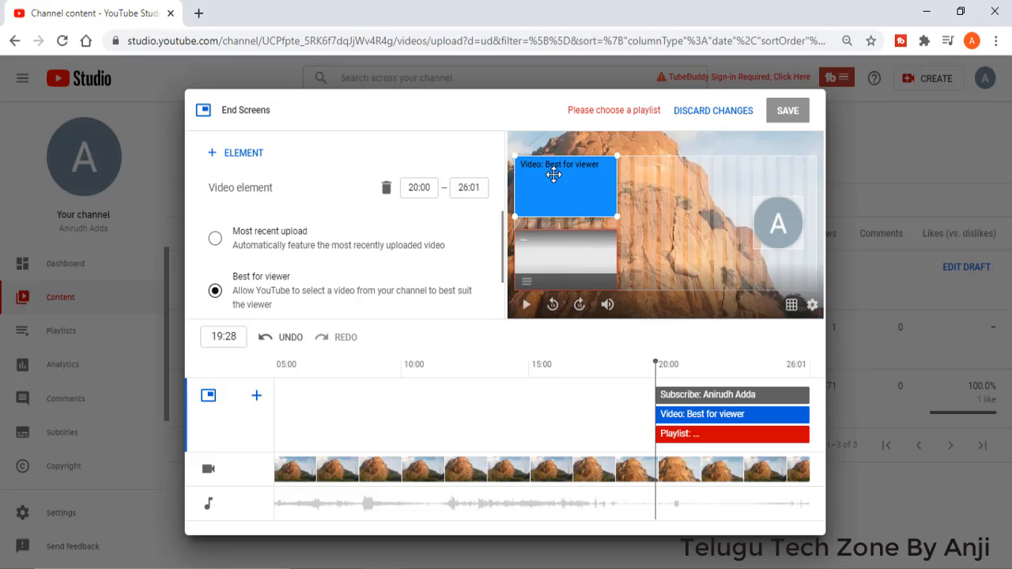
left_click(214, 291)
scroll(210, 286, "down", 1)
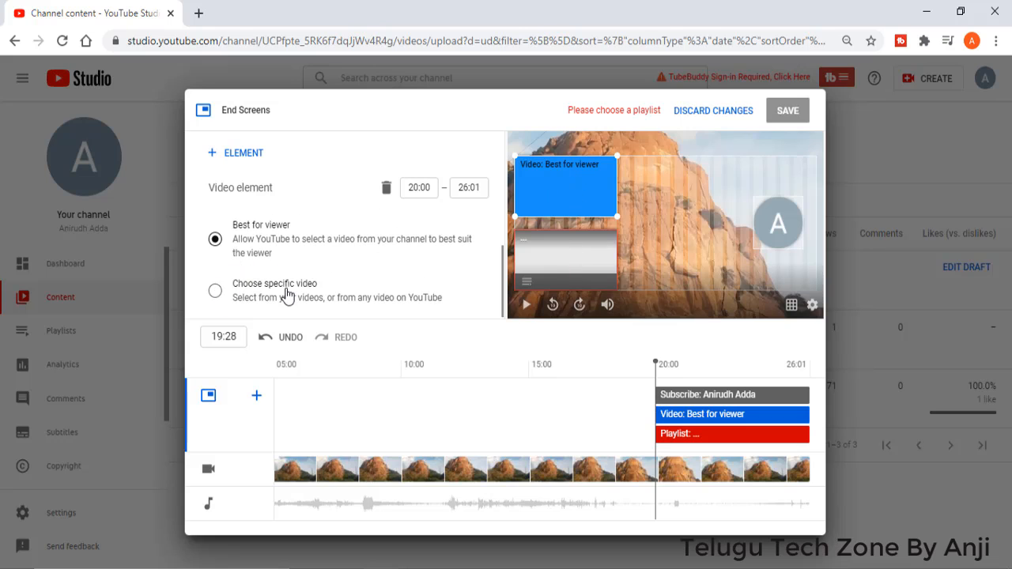
left_click(215, 291)
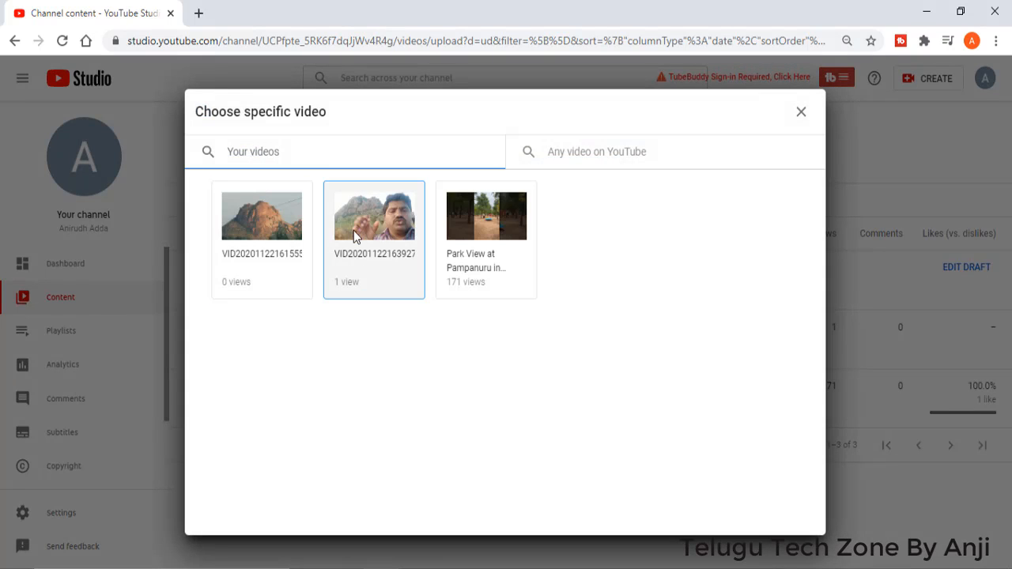
left_click(374, 236)
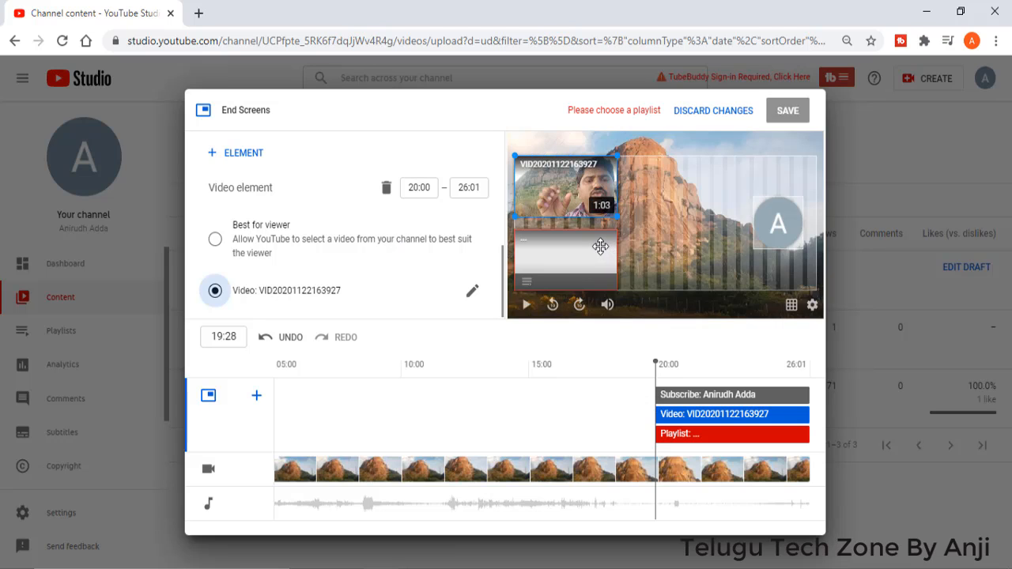
Step: Replace the empty playlist element with "MS Word 2016 Tutorial In Telugu", searching for "flytech tv vlogs", and place it directly below the video element
left_click(560, 261)
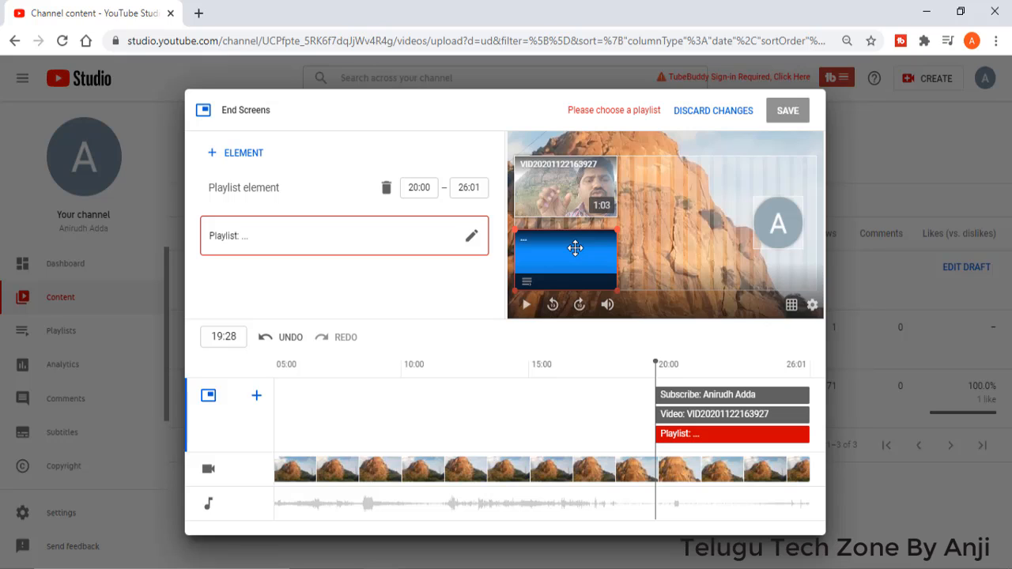
left_click(386, 190)
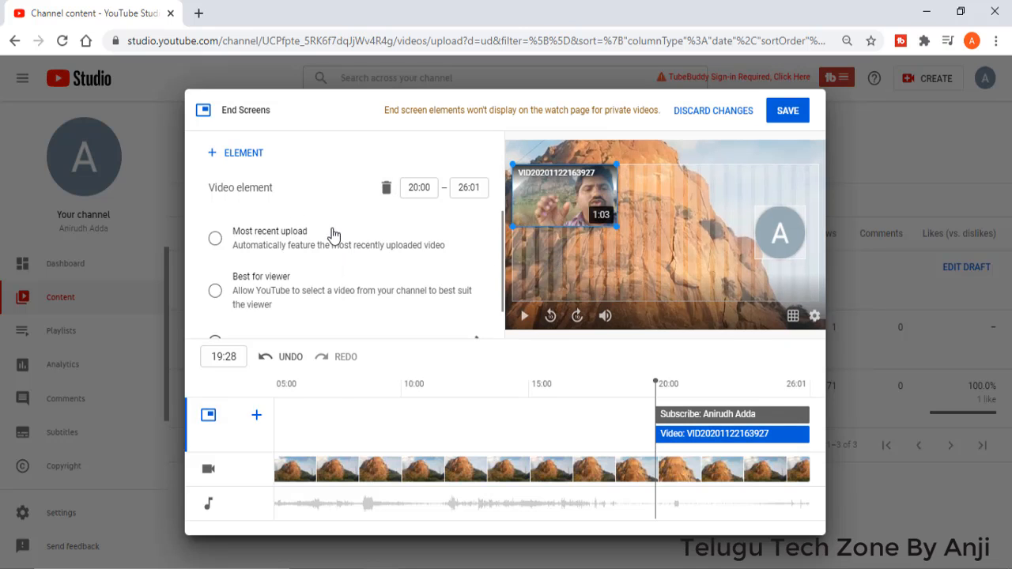
left_click(234, 153)
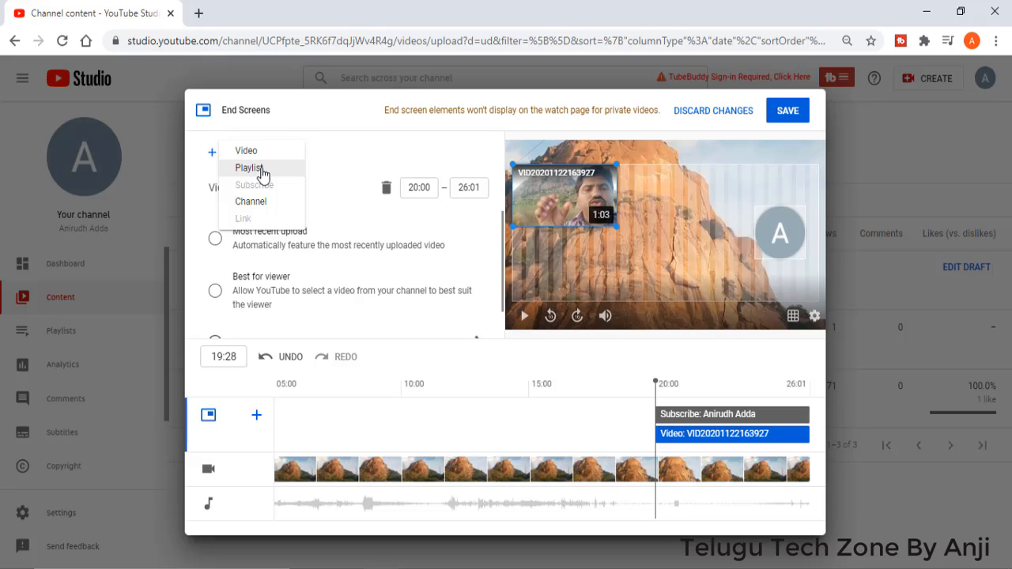
left_click(262, 174)
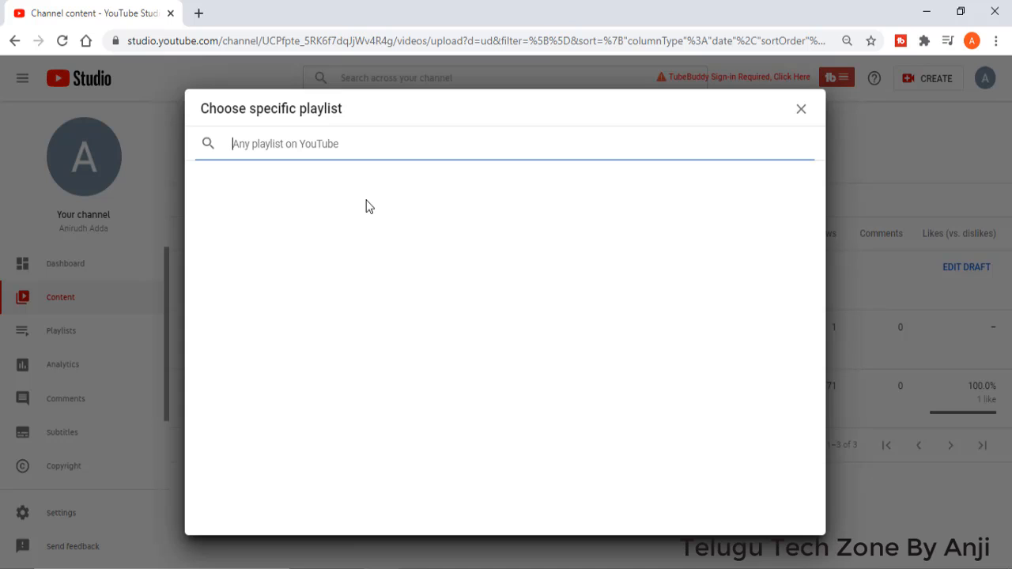
type("fl")
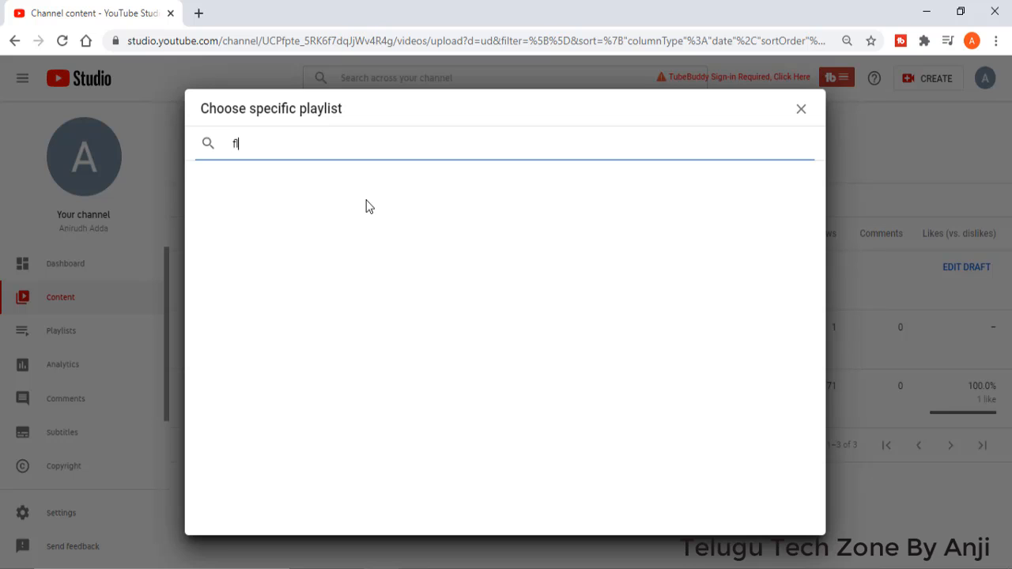
type("ytech tv ")
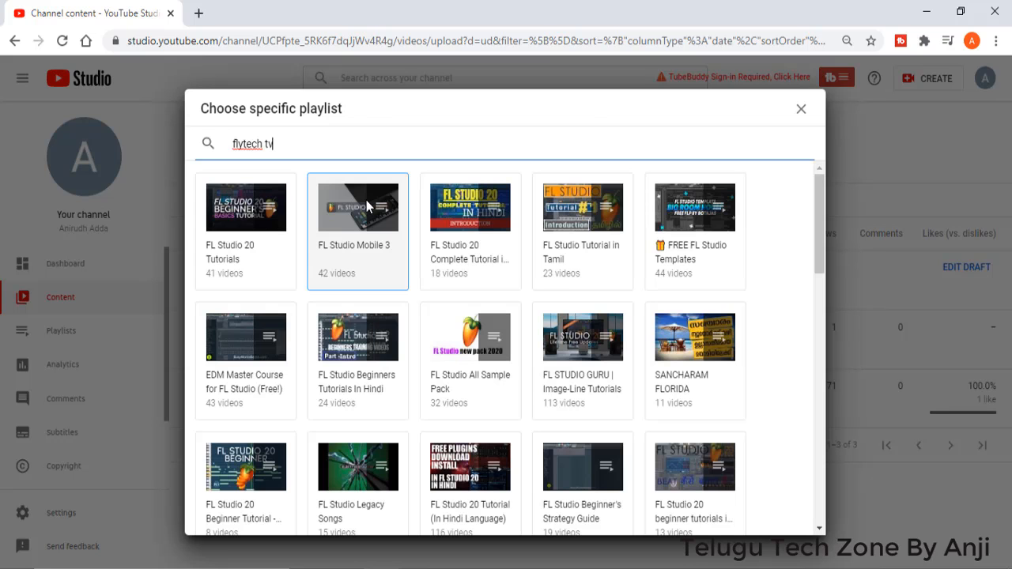
type("vlogs")
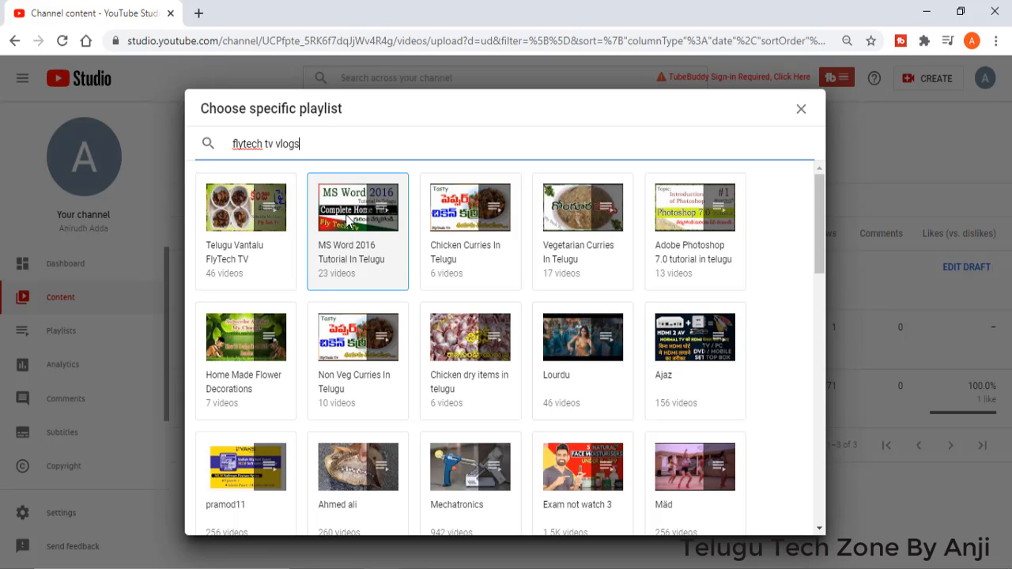
left_click(345, 213)
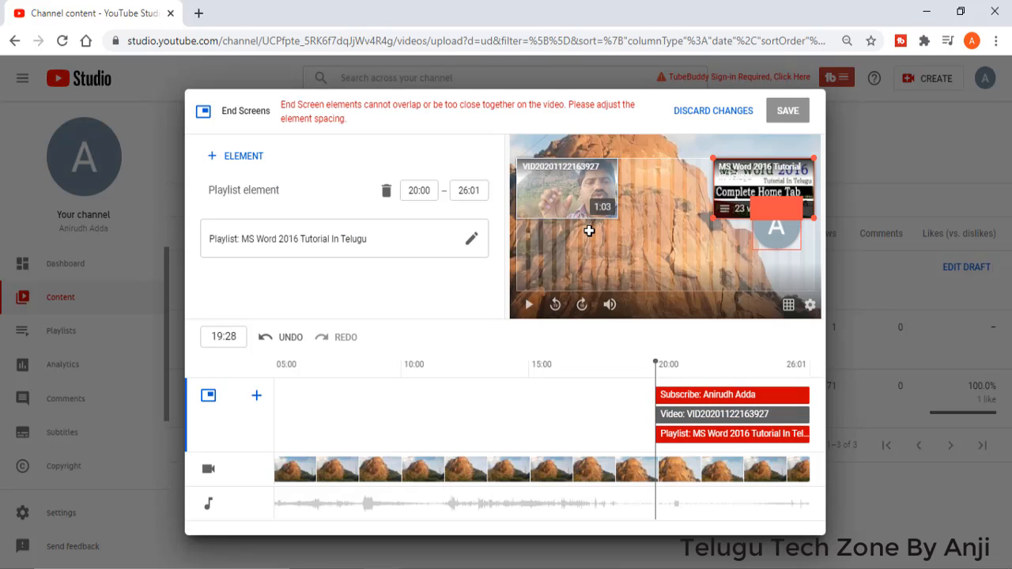
left_click_drag(757, 181, 593, 251)
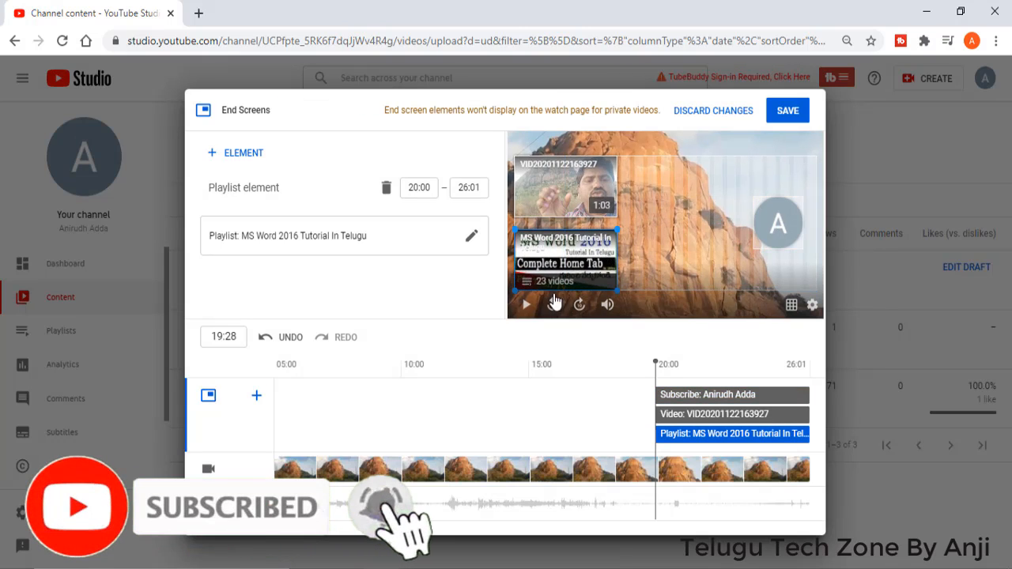
Step: Preview the end screen at 23:24 and try the hovercard outline on the subscribe element
left_click(563, 198)
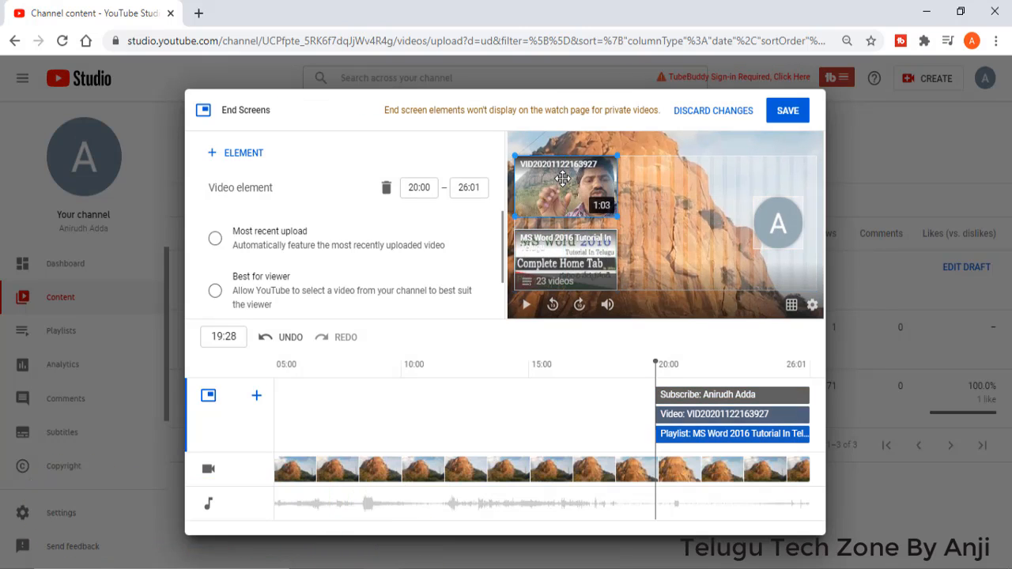
left_click(792, 226)
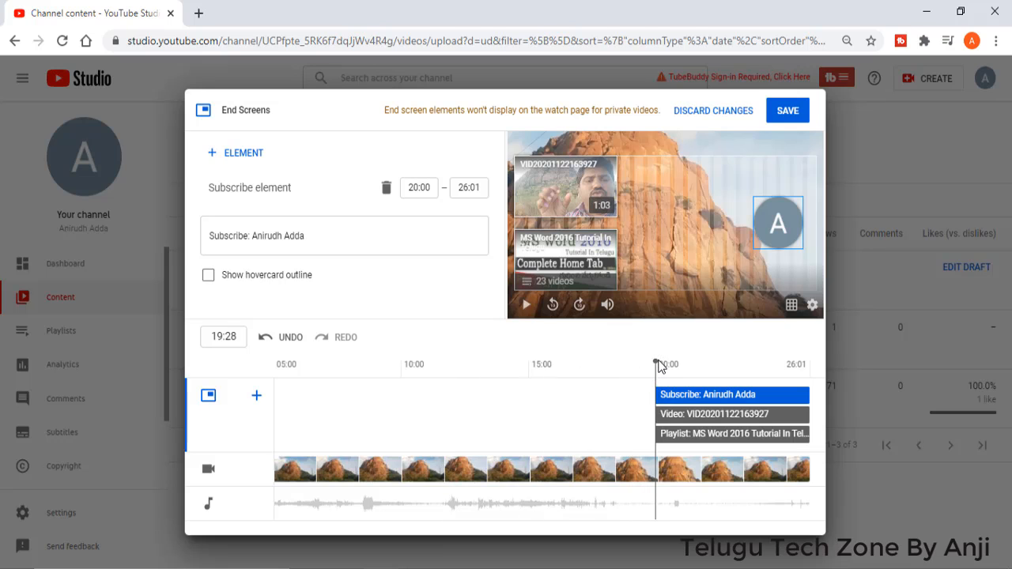
left_click_drag(660, 364, 755, 374)
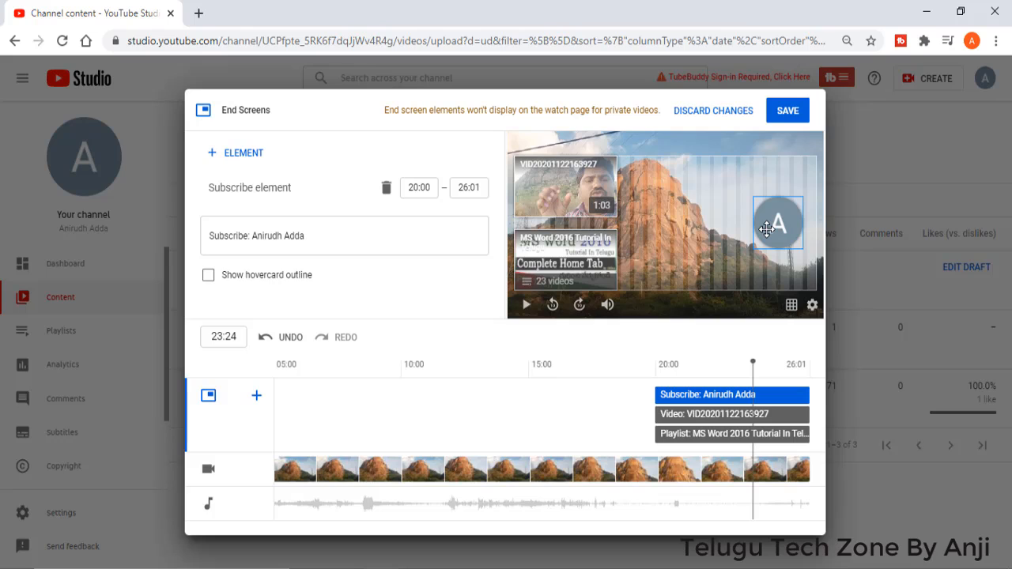
left_click(208, 276)
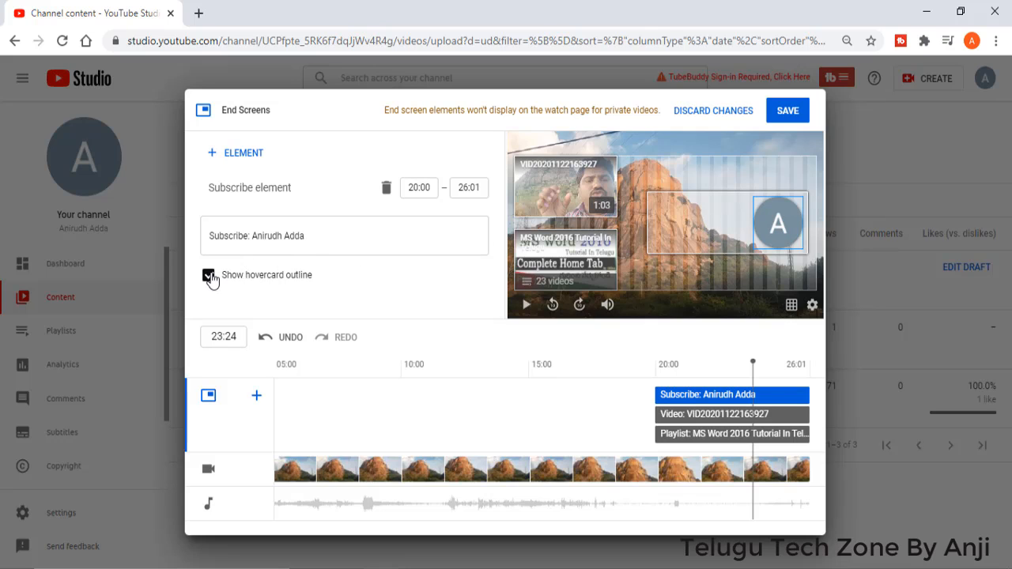
left_click(208, 276)
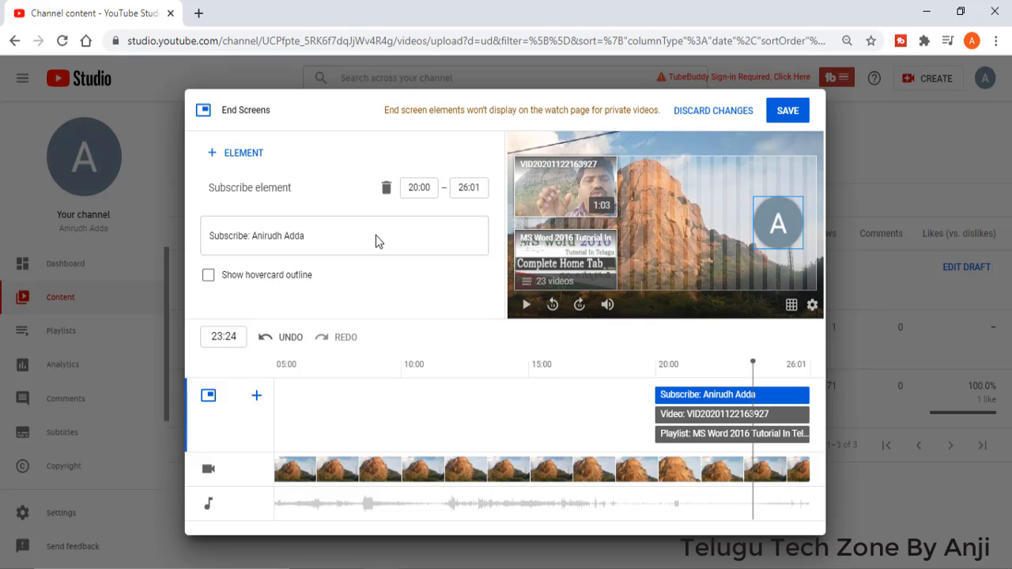
Step: Replace the subscribe element with a channel element for FlyTech Tv Vlogs, searching for "flytech tv vlogs", and move it slightly lower on the video
left_click(386, 191)
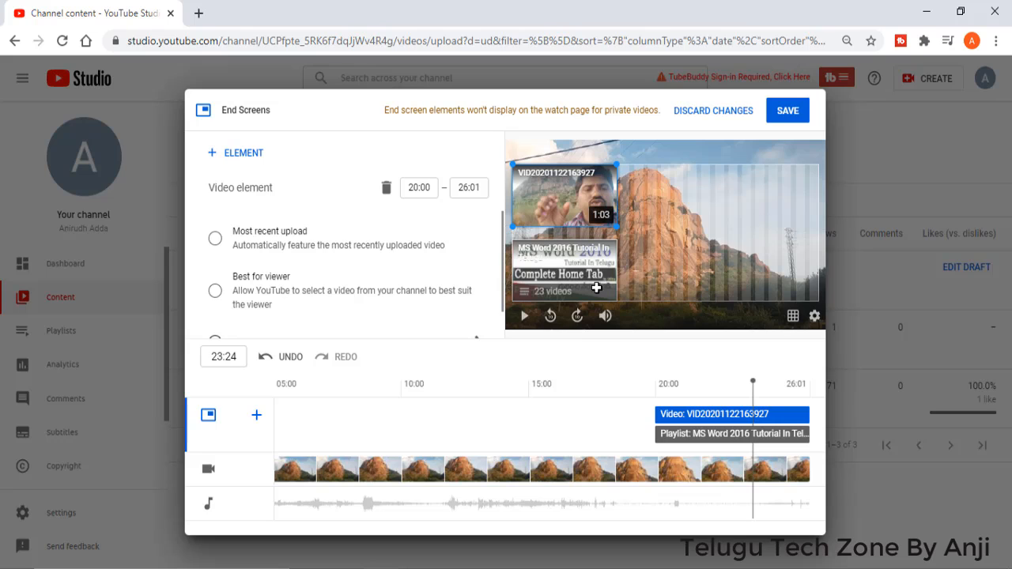
left_click(241, 153)
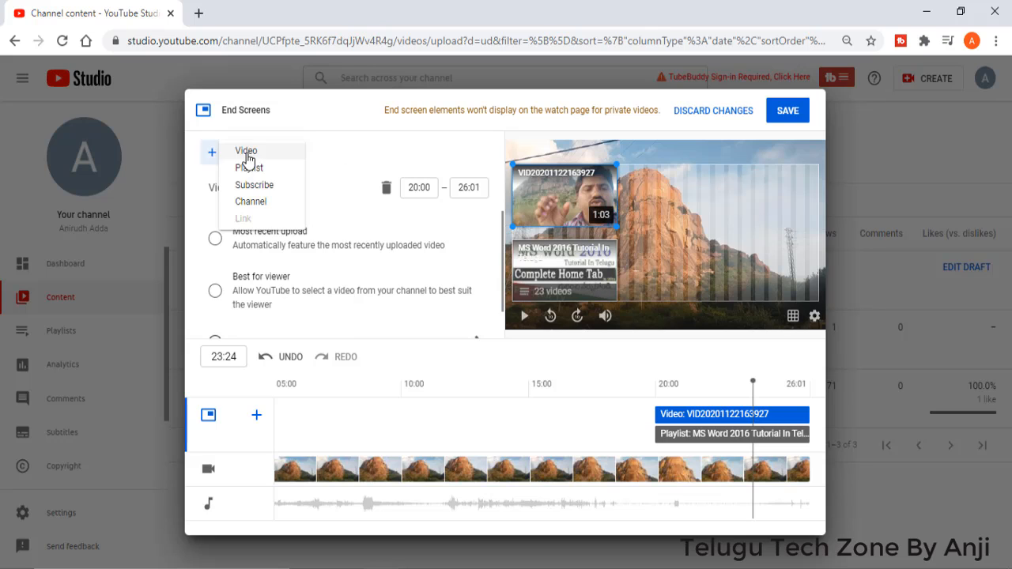
left_click(268, 204)
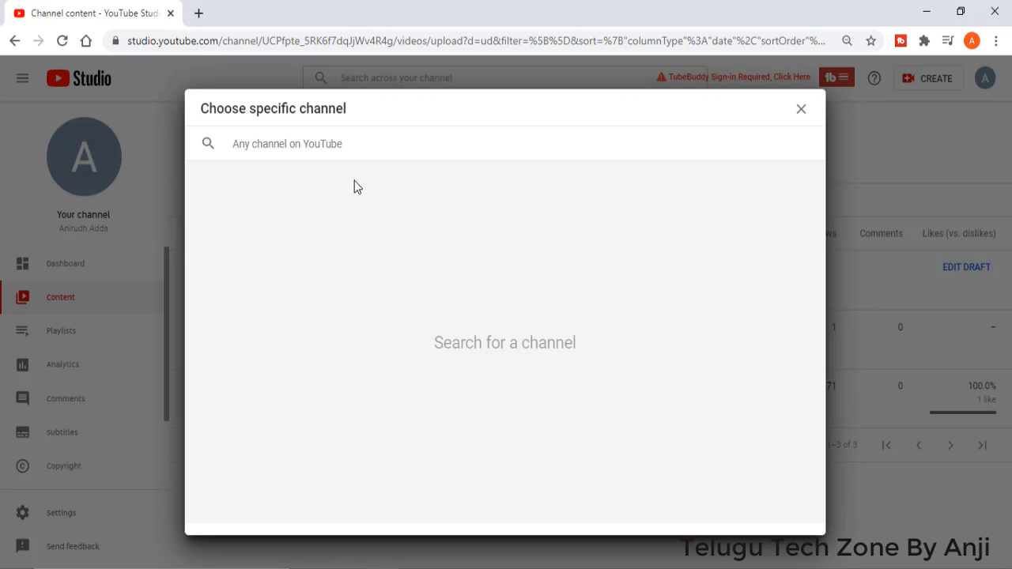
type("flytec")
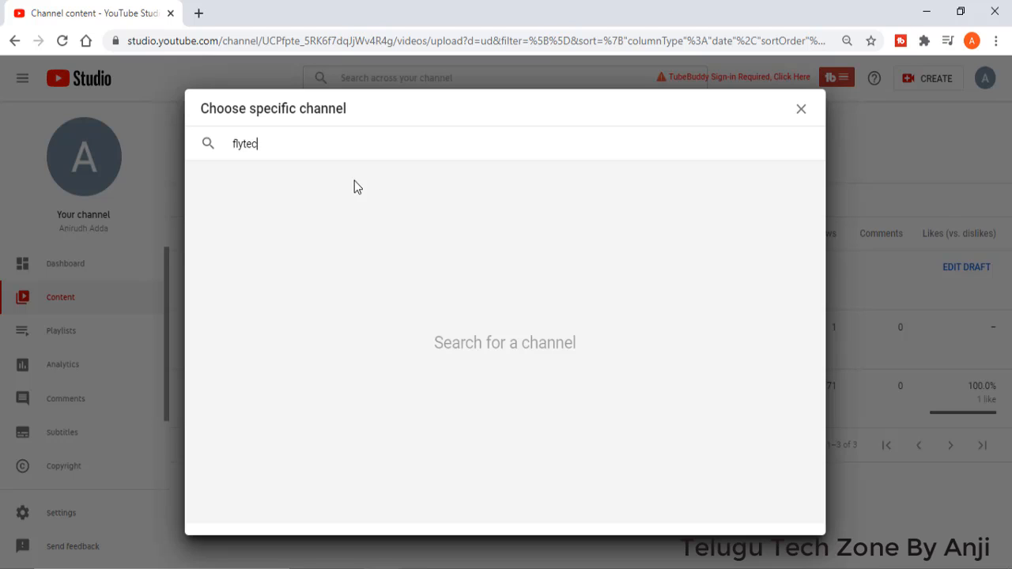
type("h tv vlogs")
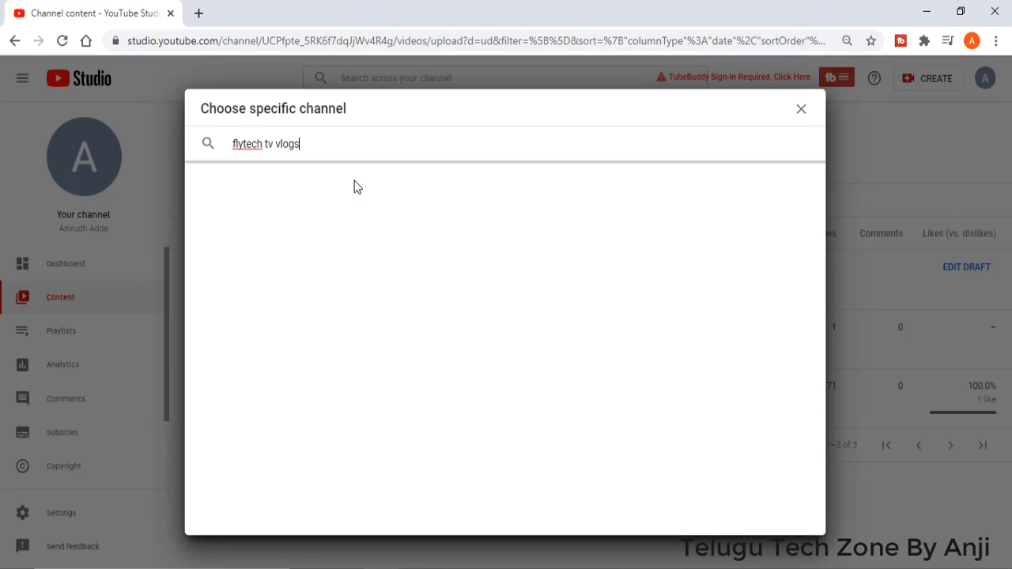
left_click(269, 226)
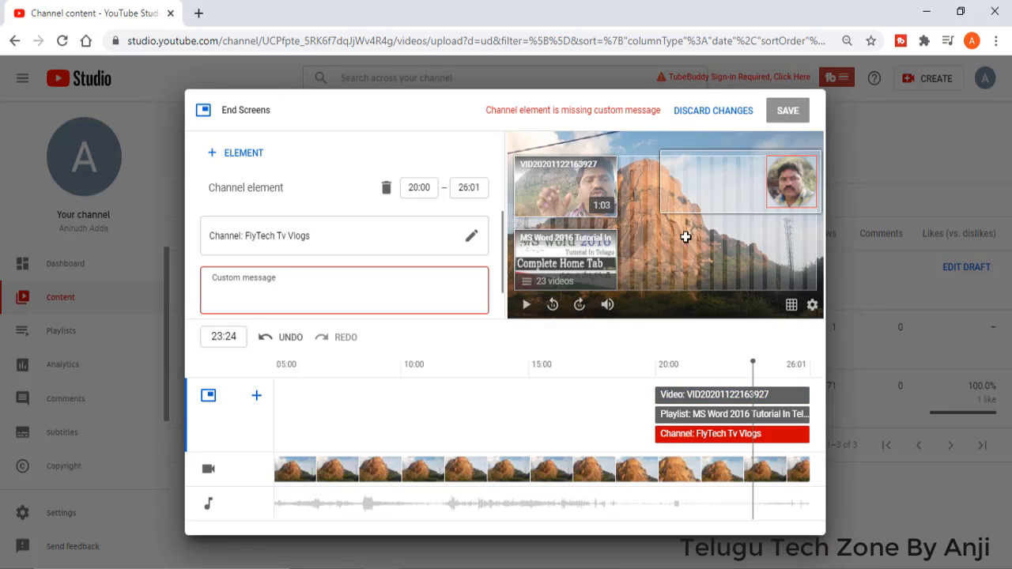
left_click_drag(778, 201, 778, 229)
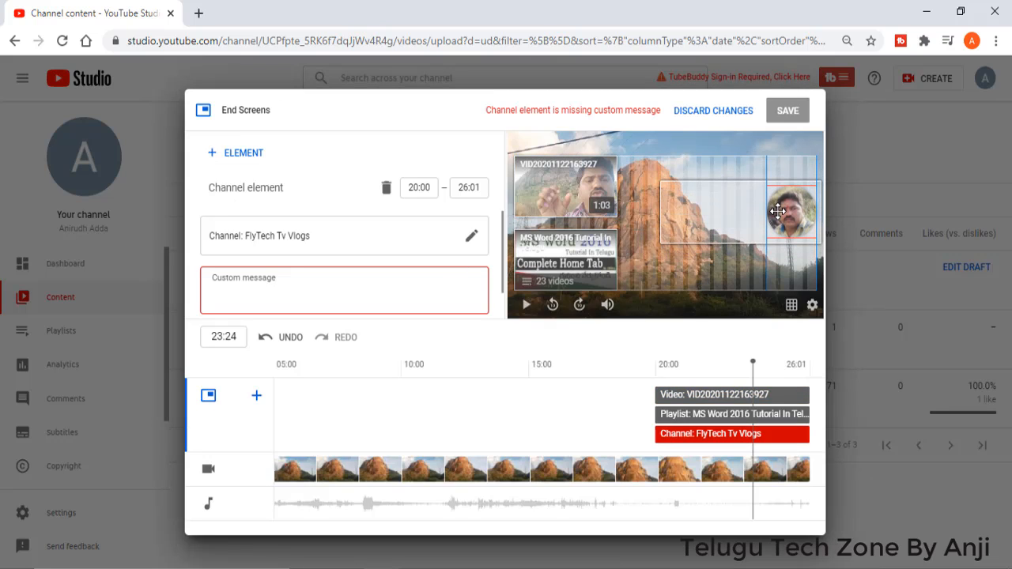
Step: Set the channel element's custom message to "For More Videos Please Subscribe"
left_click(349, 292)
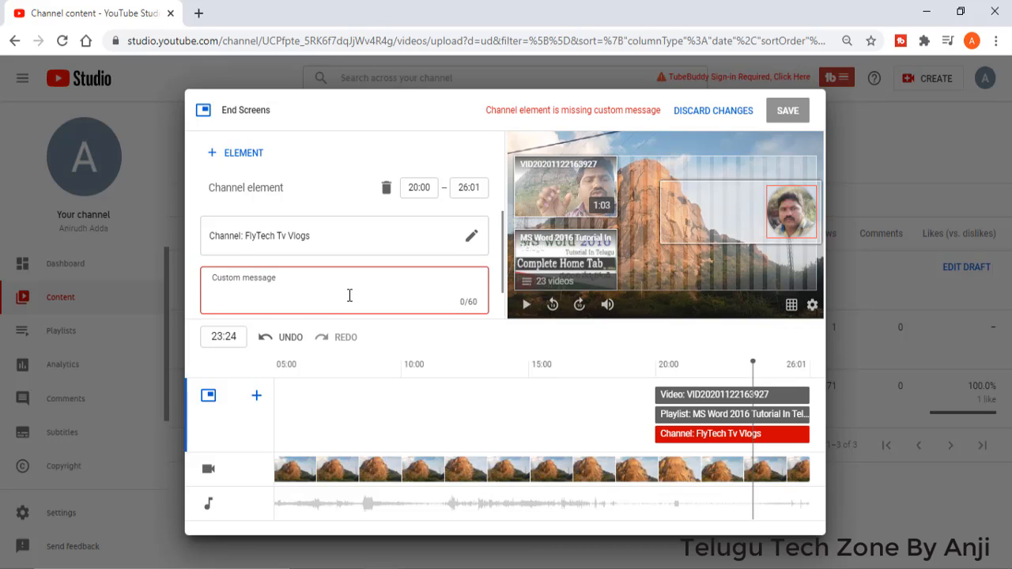
type("F")
key("BackSpace")
type("For More Videos")
scroll(458, 266, "down", 1)
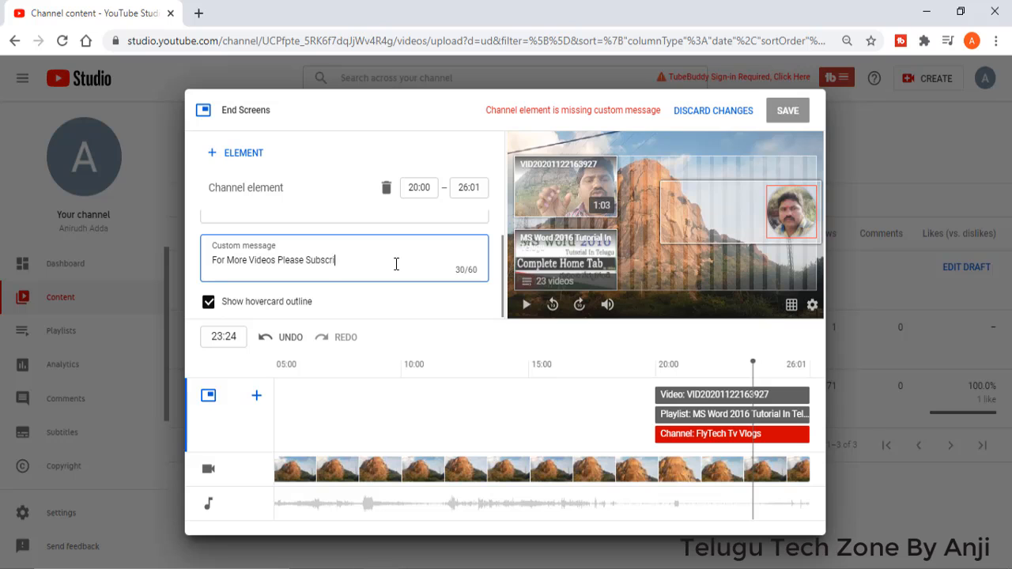
scroll(396, 265, "up", 1)
left_click(357, 247)
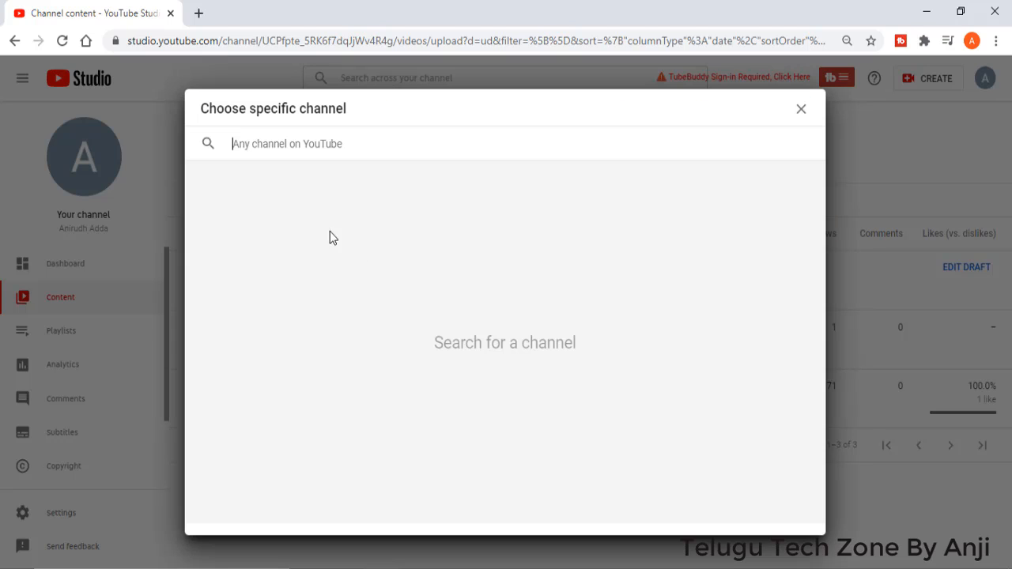
left_click(801, 108)
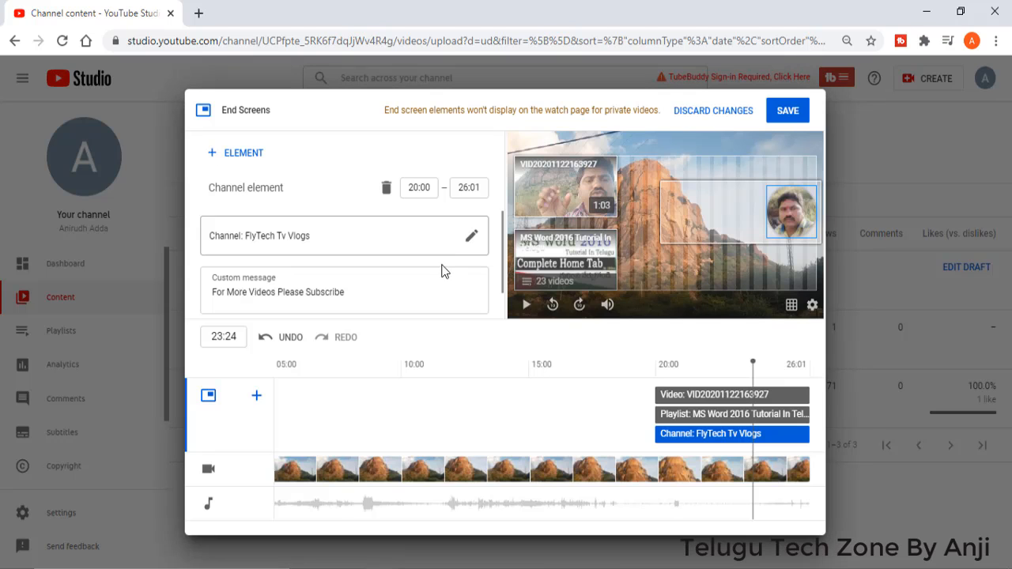
scroll(443, 287, "down", 1)
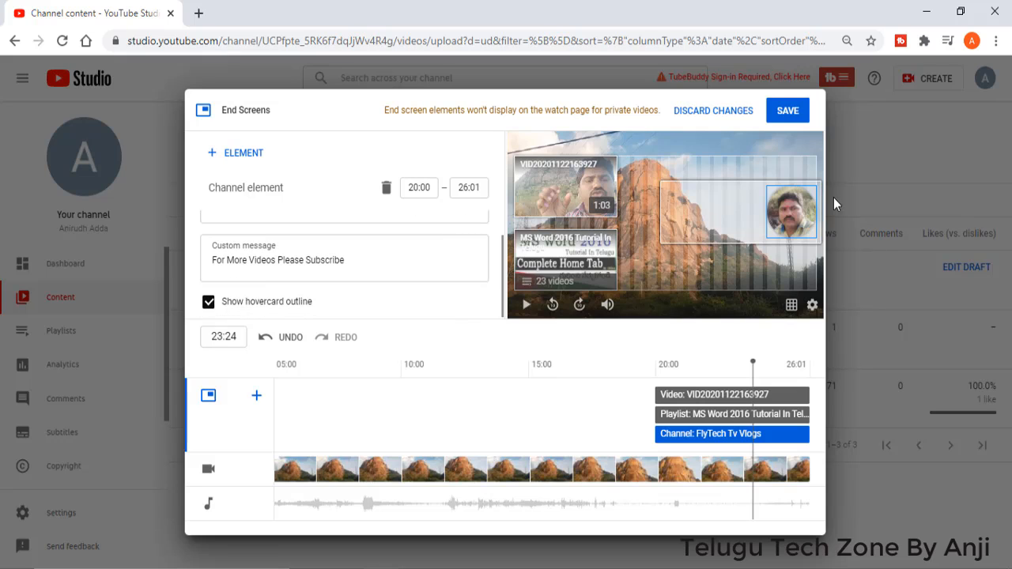
scroll(374, 277, "up", 1)
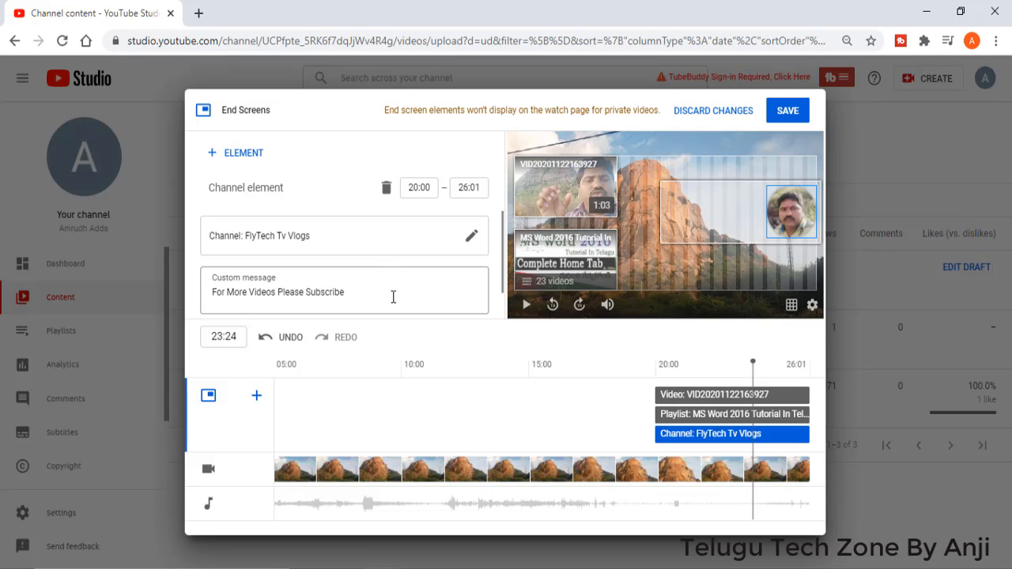
left_click(399, 295)
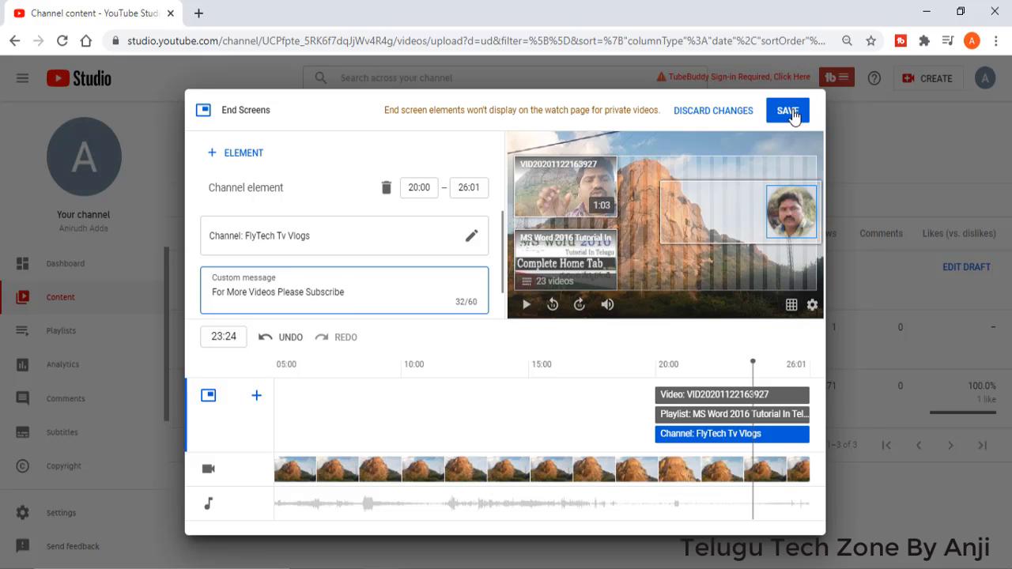
Step: Try to start the channel element earlier on the end screen timeline, and save the end screen
left_click(658, 416)
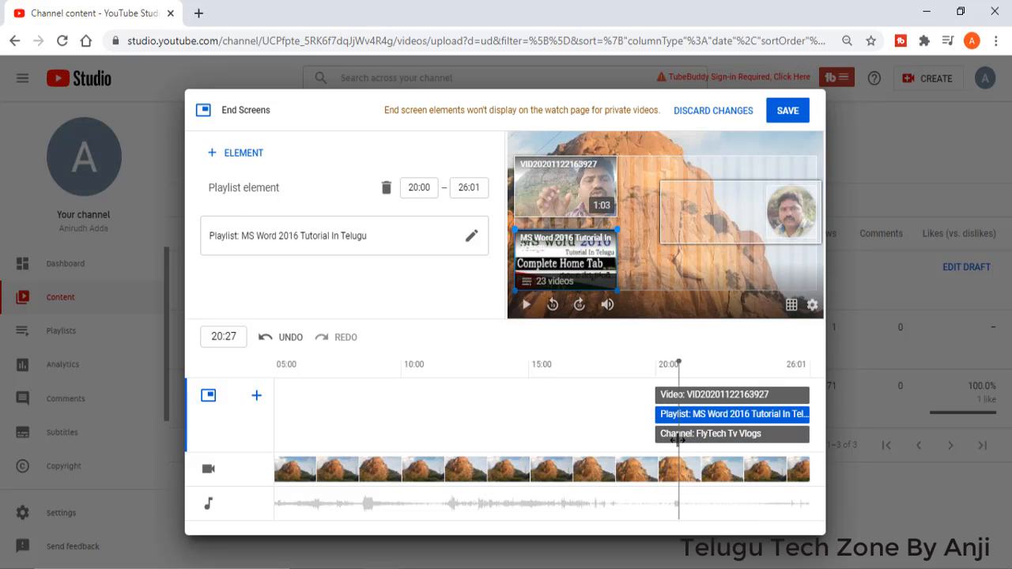
left_click(657, 433)
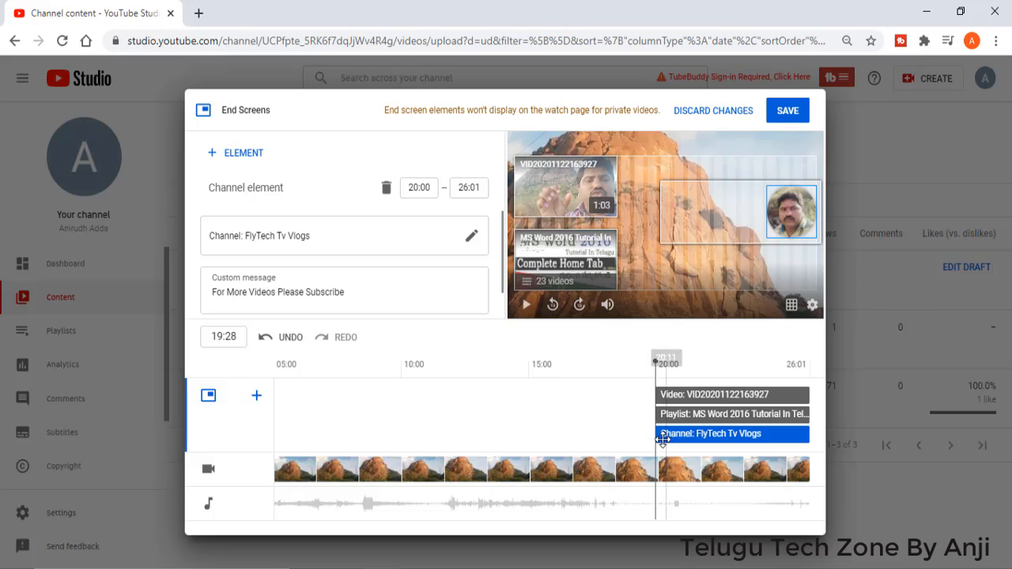
left_click_drag(650, 433, 572, 443)
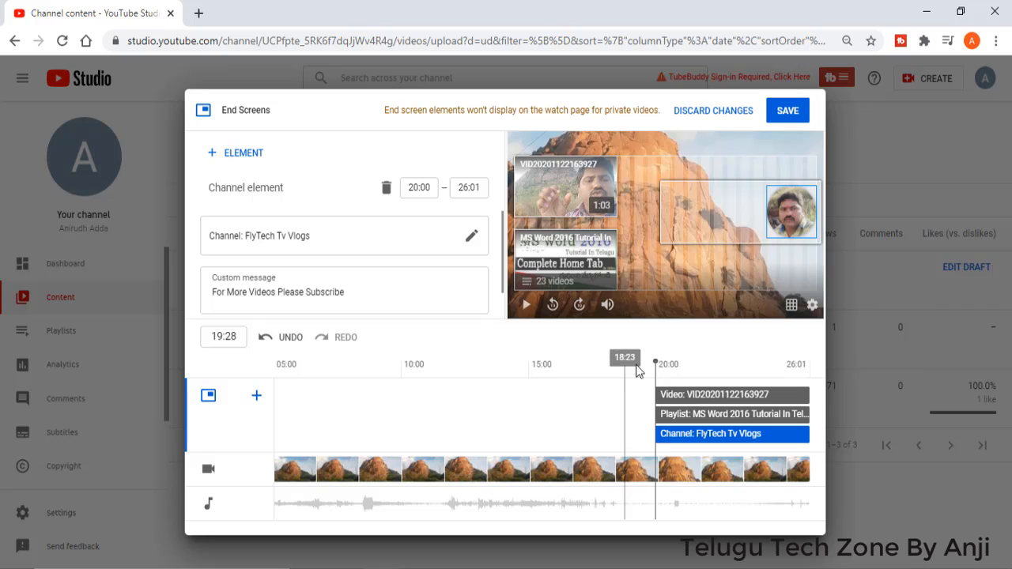
left_click(791, 115)
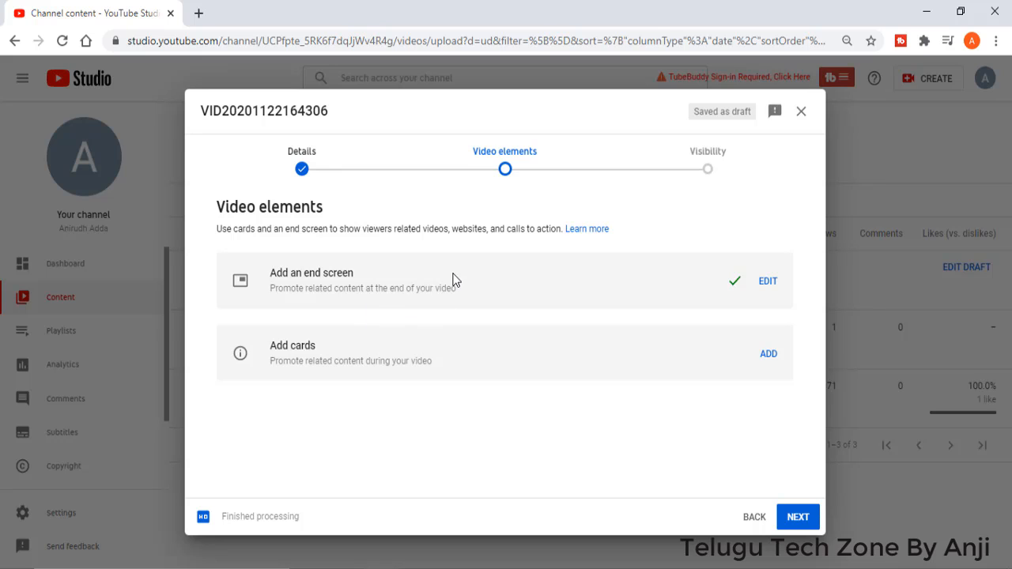
Step: Set the video's visibility to Public, publish it and dismiss the share dialog
left_click(709, 155)
left_click(259, 391)
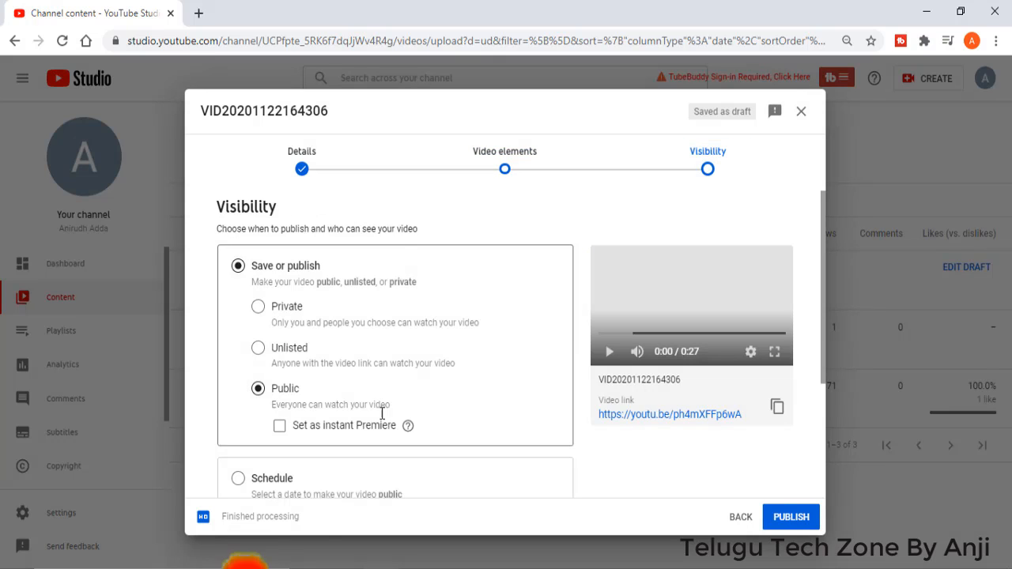
left_click(792, 517)
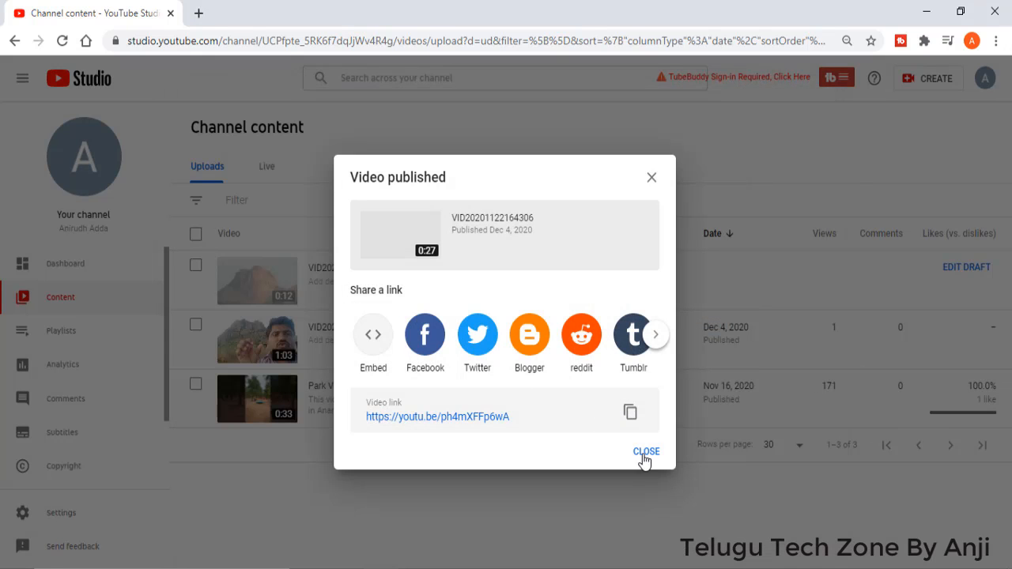
left_click(645, 453)
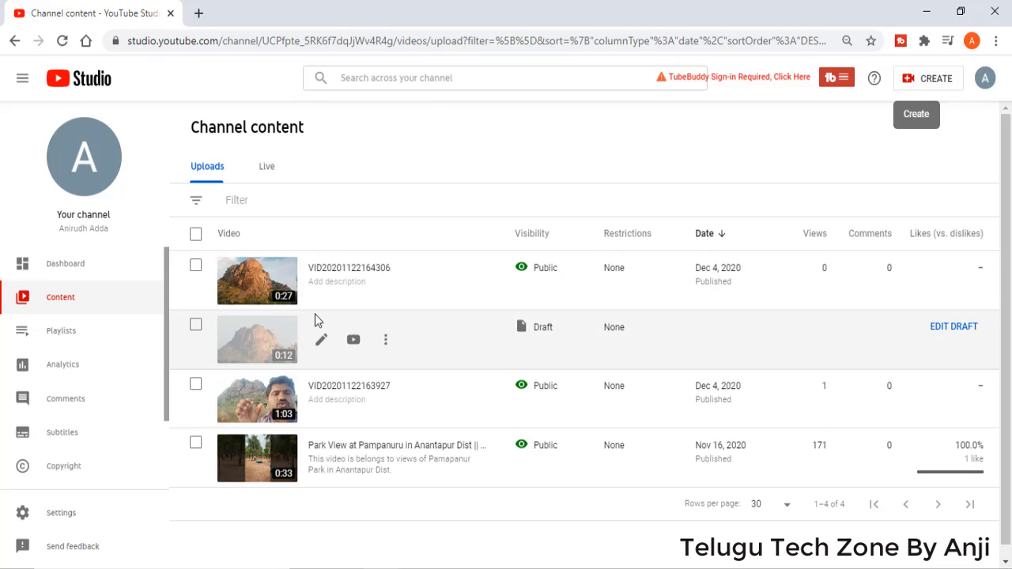
left_click(321, 282)
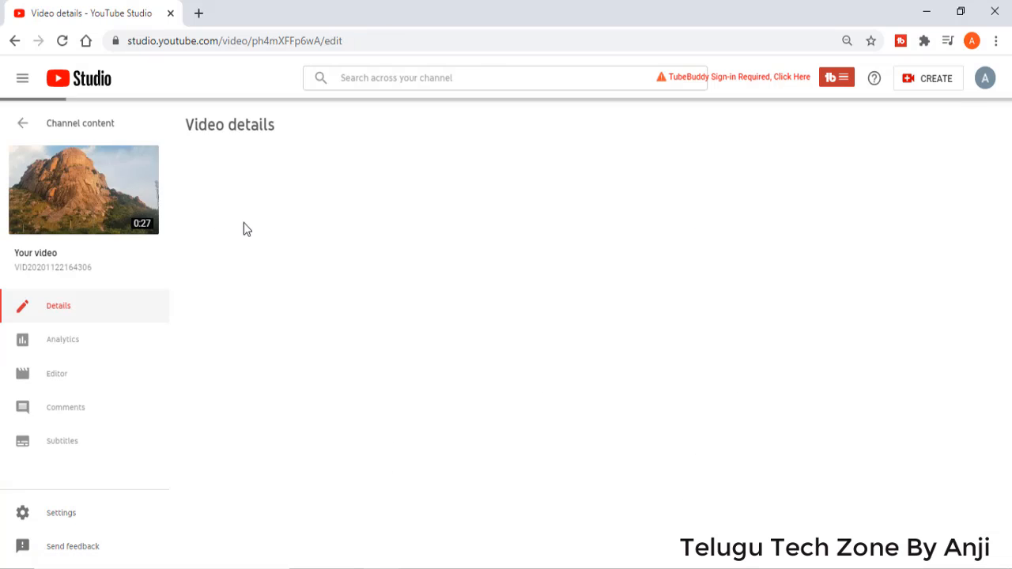
left_click(82, 197)
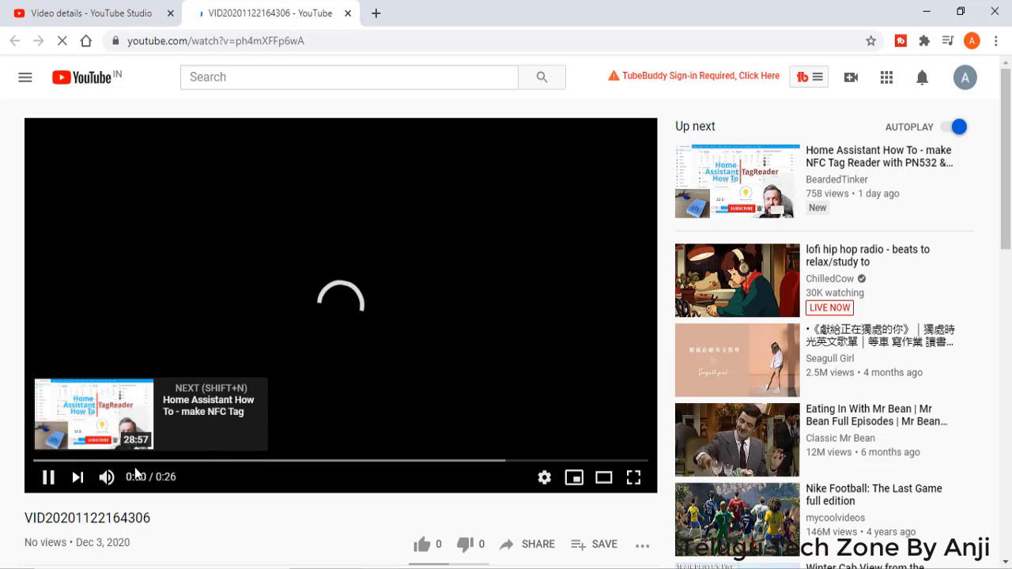
left_click(228, 460)
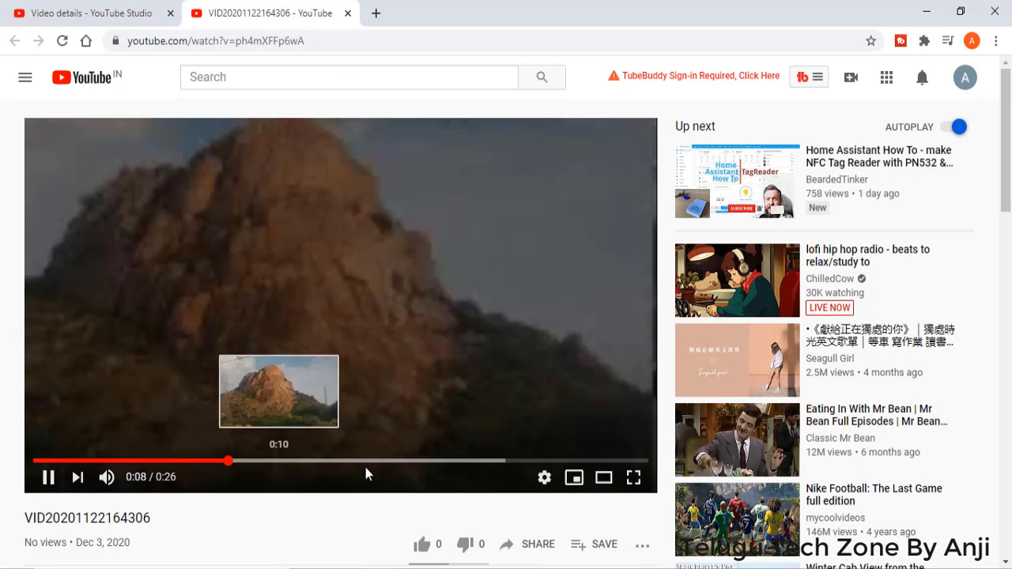
left_click(398, 461)
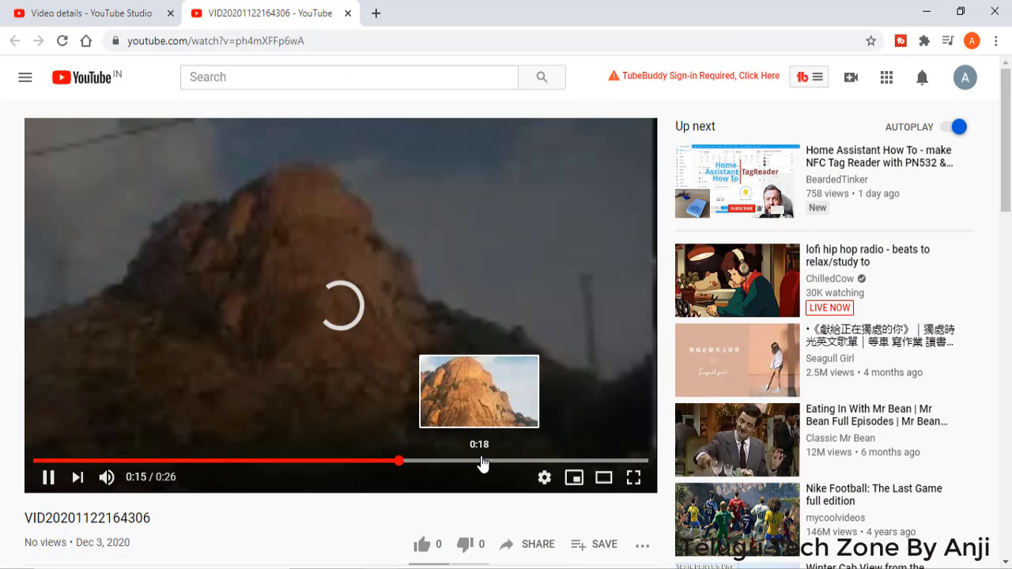
left_click(481, 460)
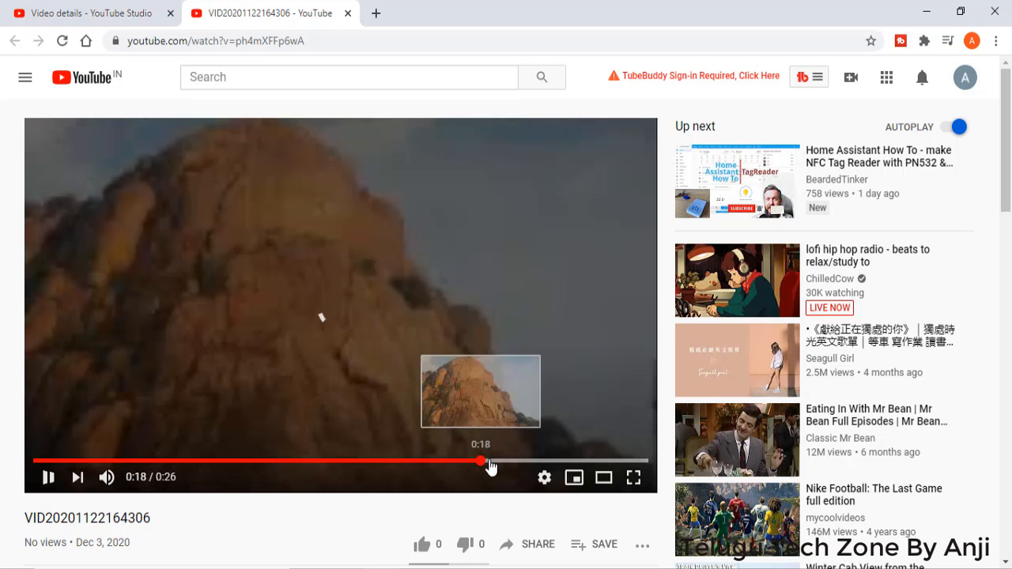
left_click(515, 466)
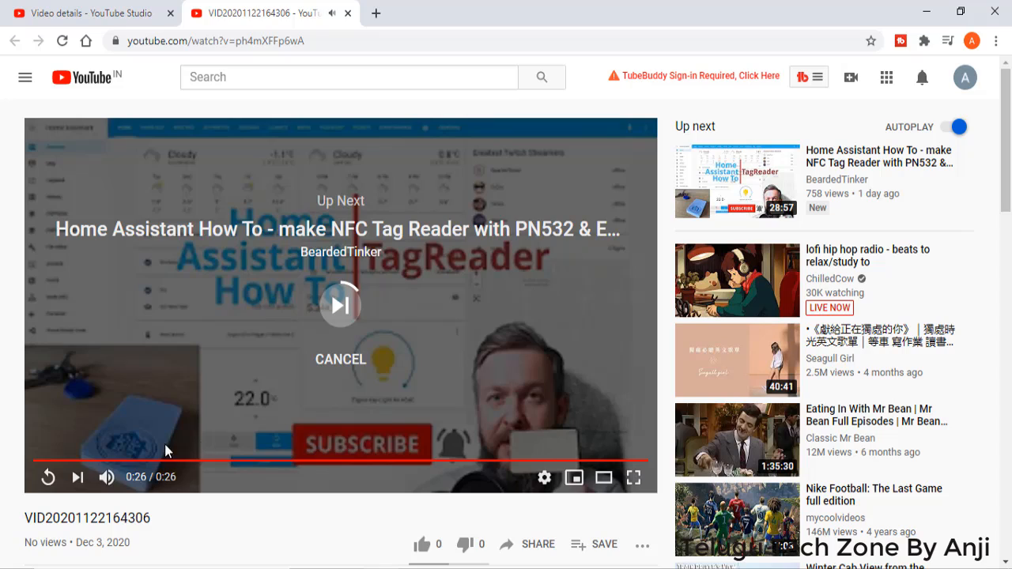
left_click(230, 461)
left_click(506, 462)
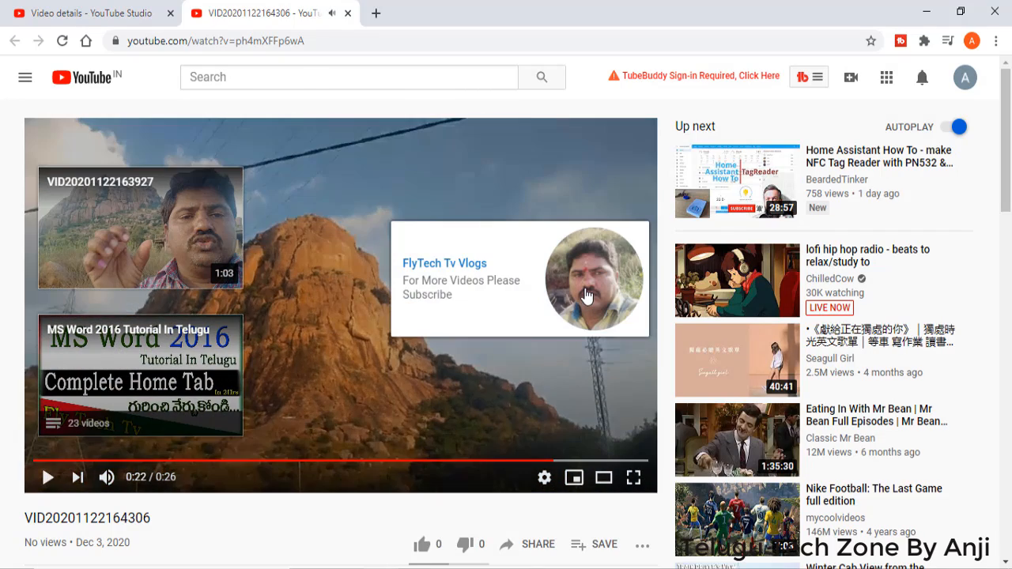
Step: Test the end screen's channel and playlist links during playback, and close the pages opened for the check
left_click(593, 278)
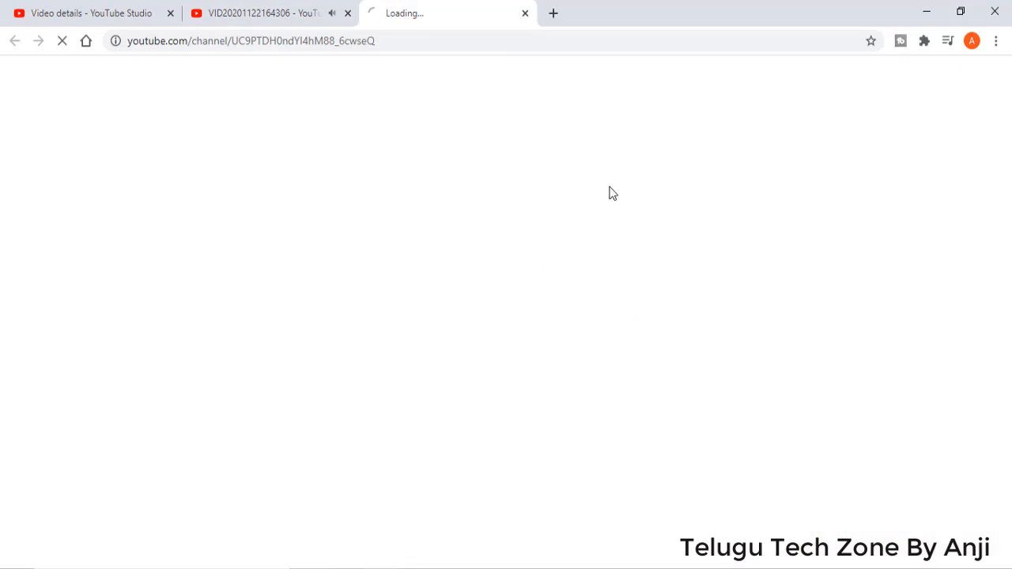
left_click(525, 14)
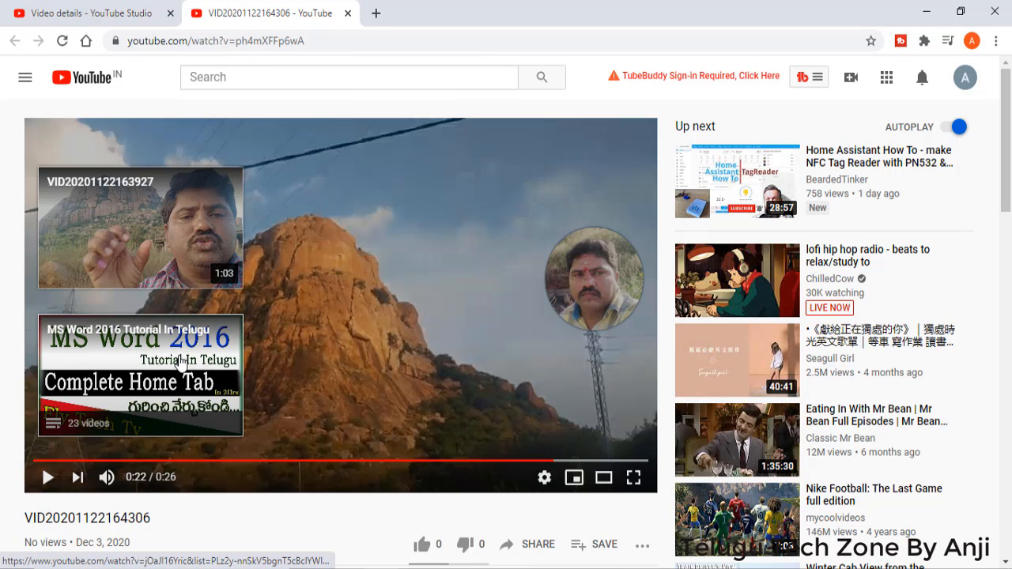
left_click(138, 368)
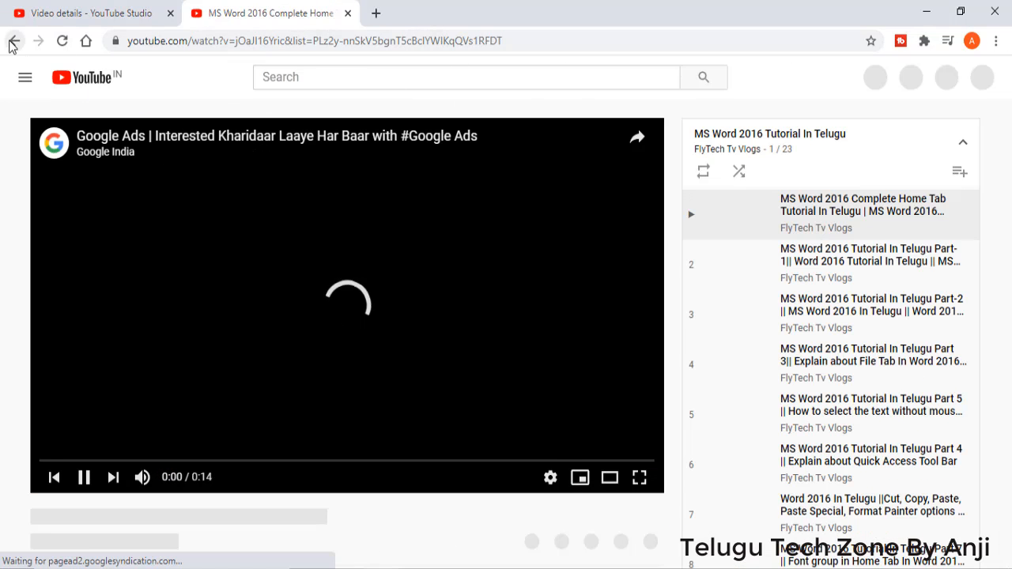
left_click(14, 40)
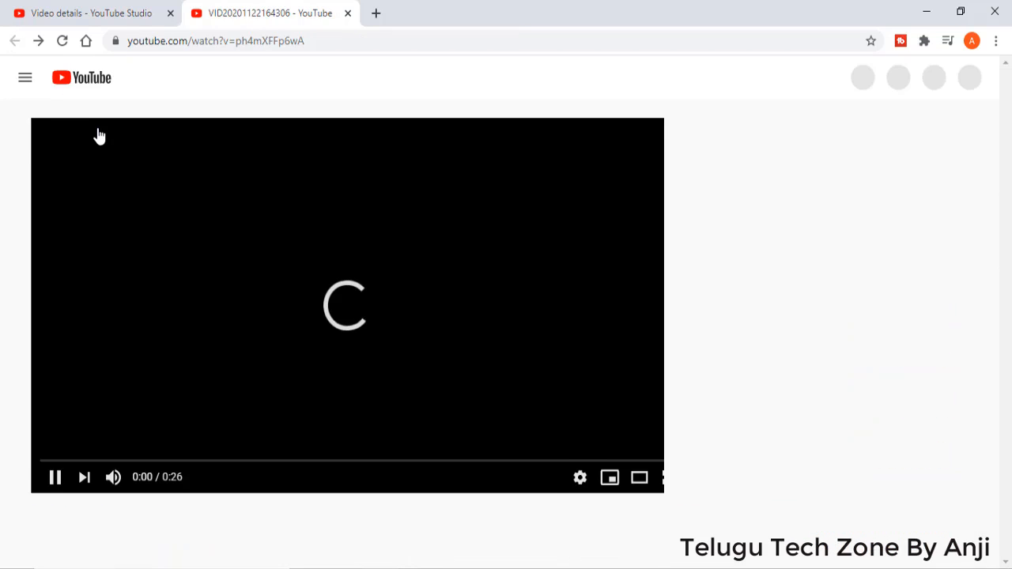
left_click(347, 14)
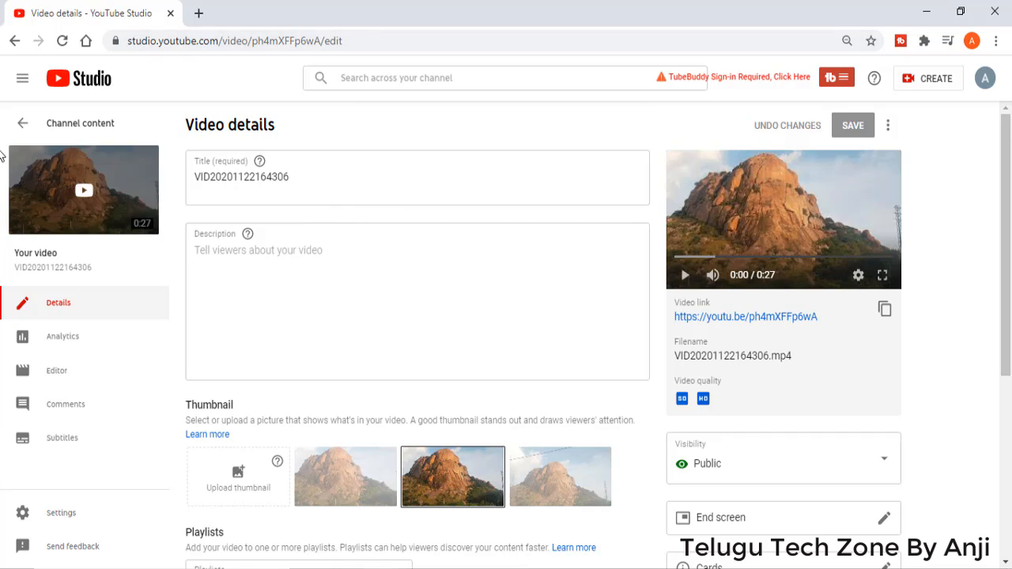
left_click(21, 128)
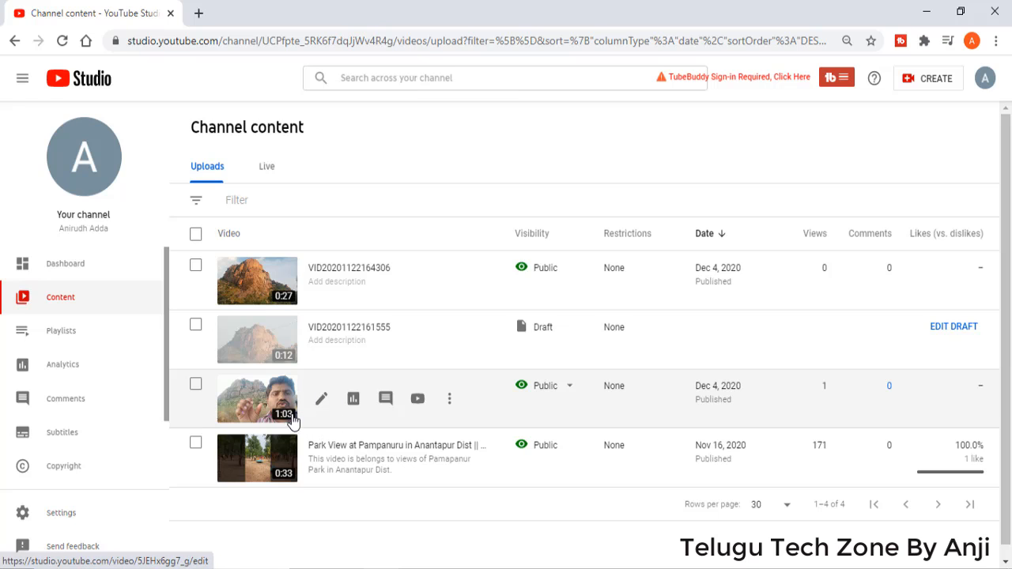
left_click(321, 400)
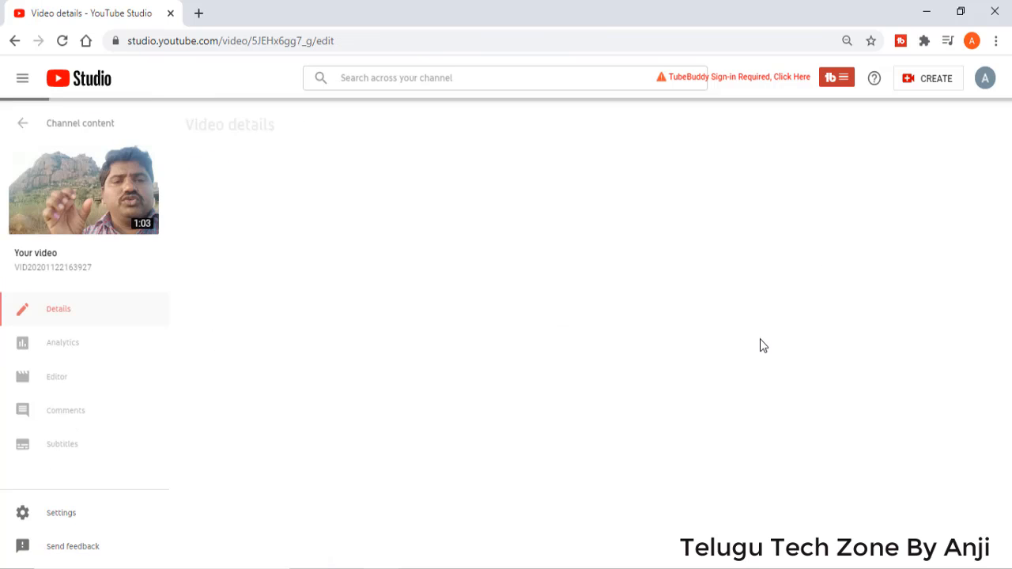
scroll(767, 441, "down", 3)
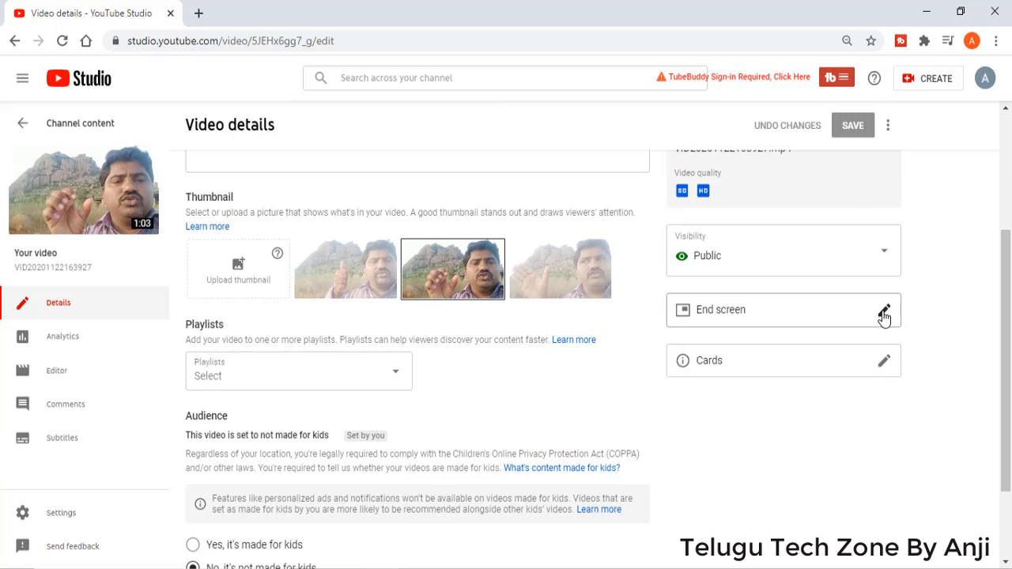
left_click(883, 314)
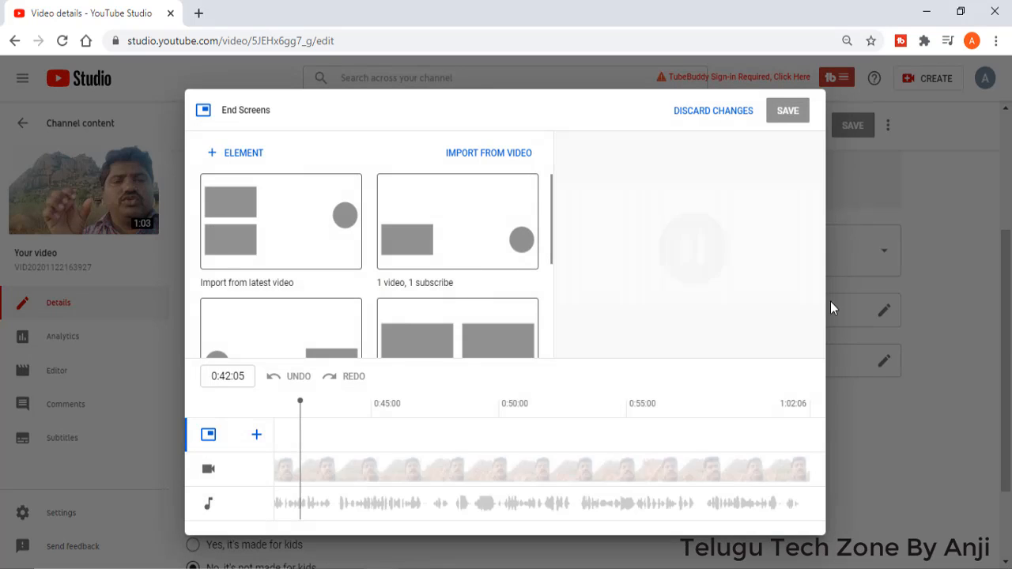
left_click(409, 245)
left_click(515, 261)
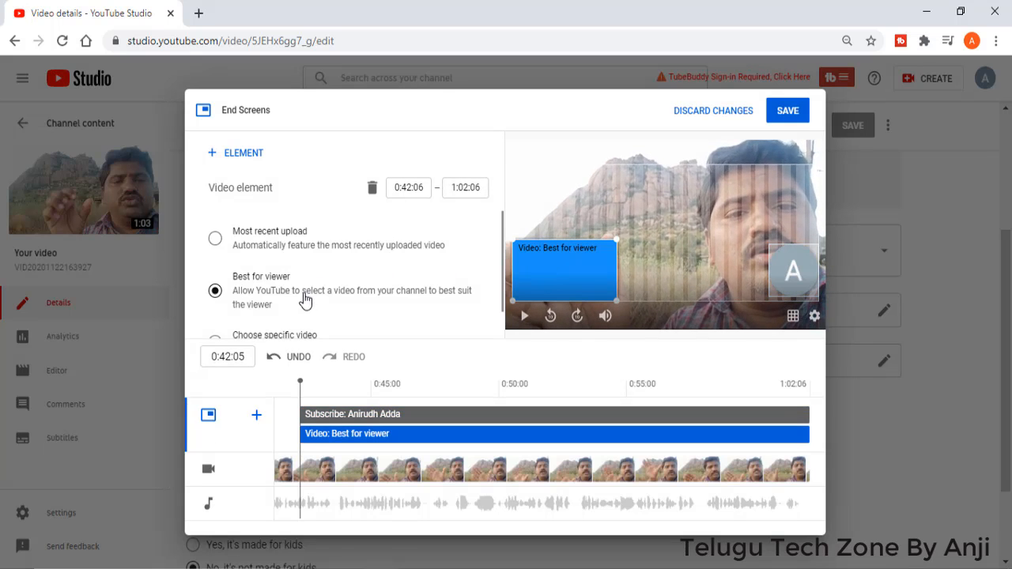
scroll(300, 299, "down", 1)
left_click(268, 310)
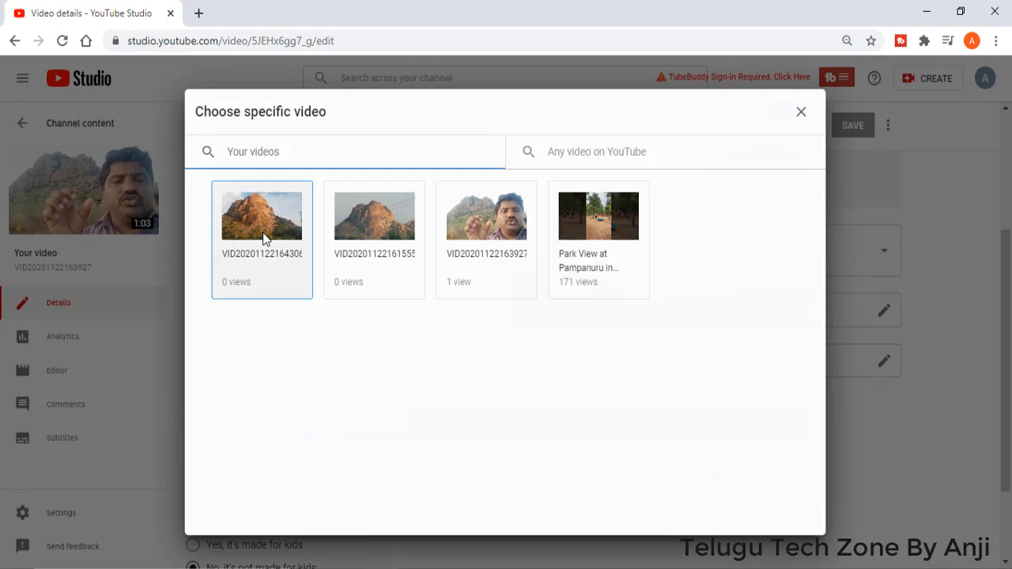
left_click(265, 239)
Step: Show the hovercard outline on the subscribe element and save the end screen
left_click(797, 270)
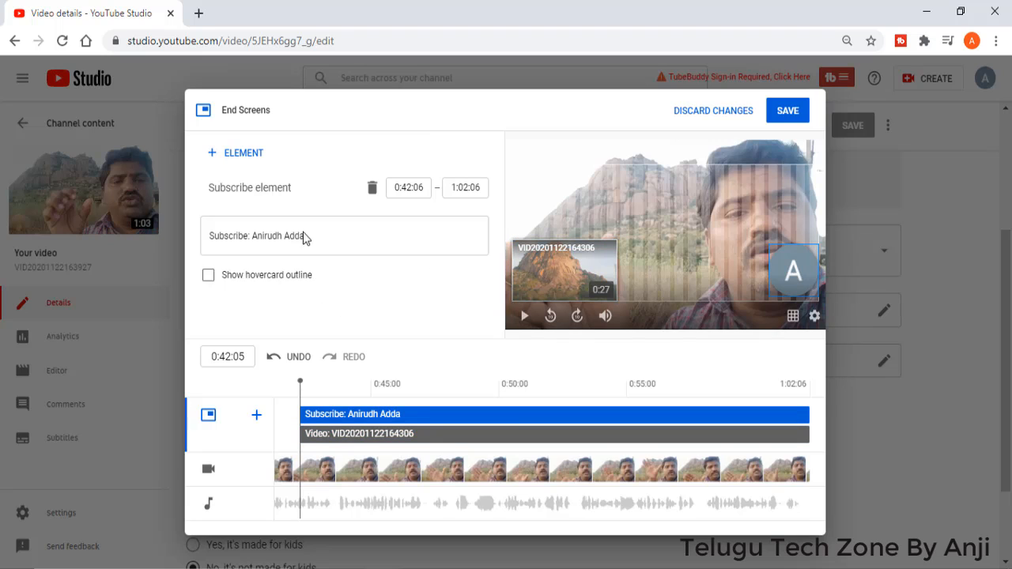
left_click(214, 279)
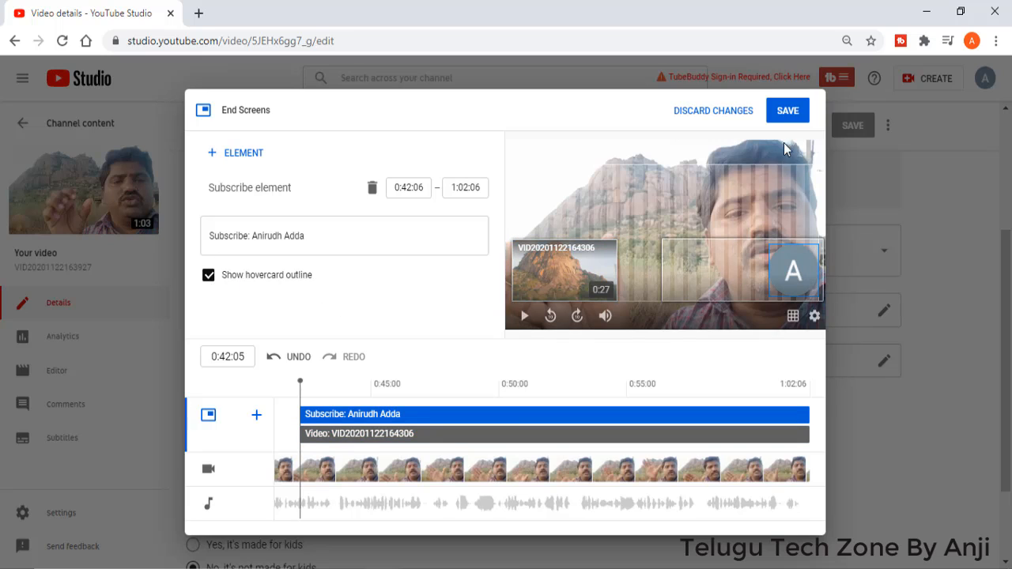
left_click(786, 119)
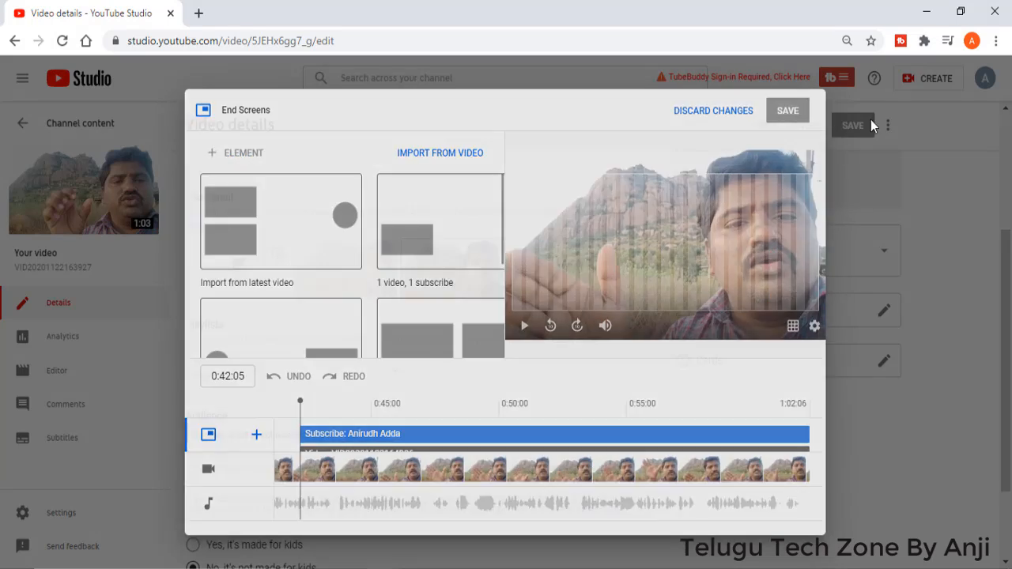
scroll(831, 166, "up", 3)
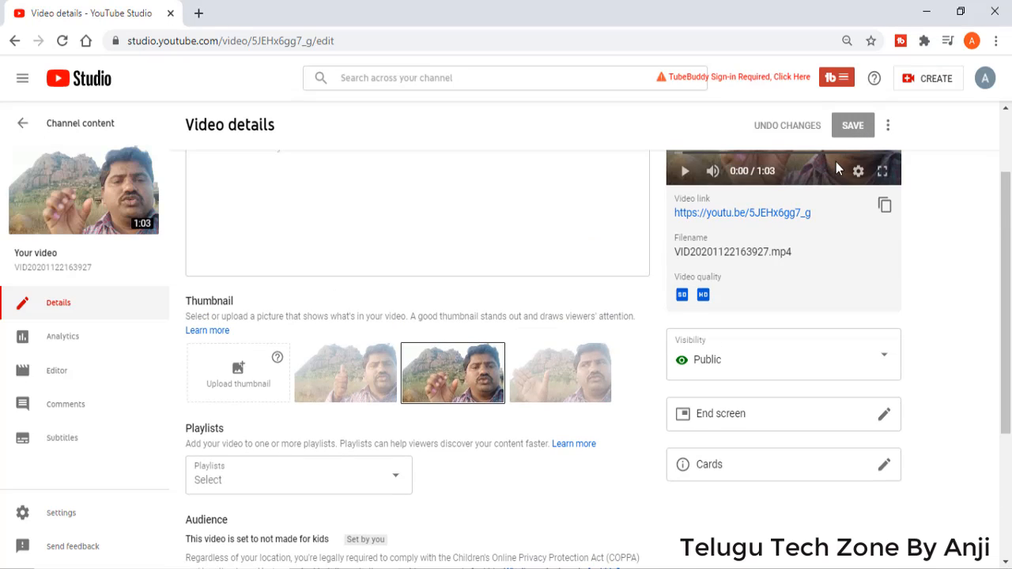